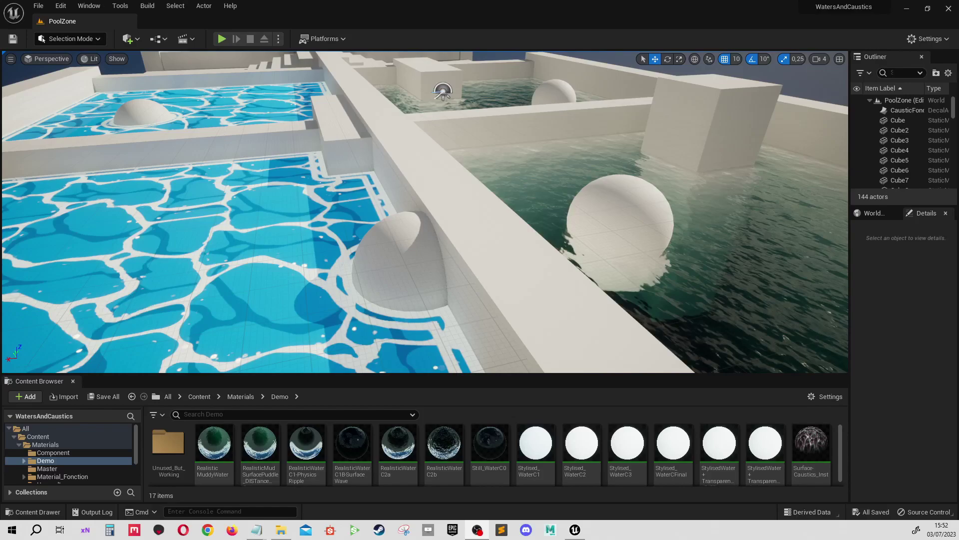
- Fly the camera forward and over the pools until the stylised blue caustic pool is close up
scroll(470, 169, down, 5)
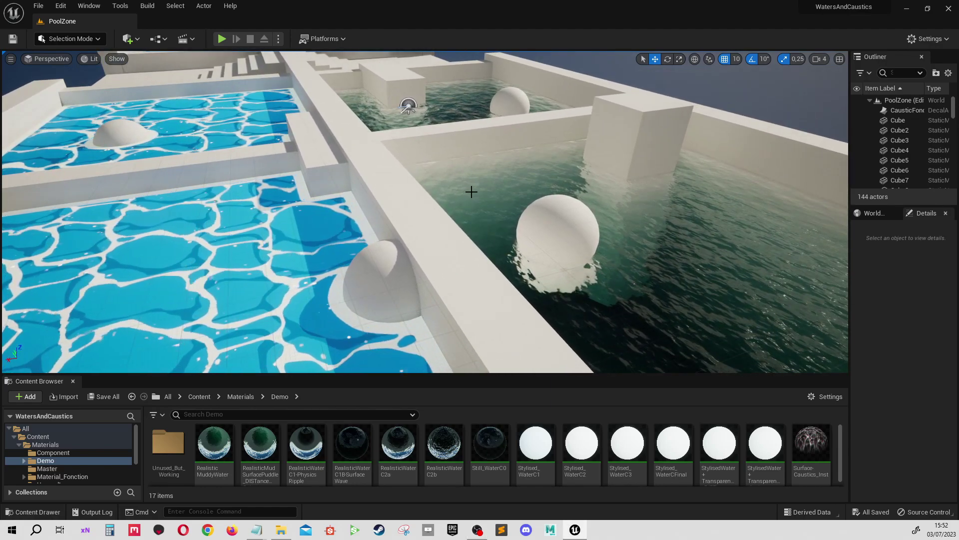
drag(518, 216, 540, 190)
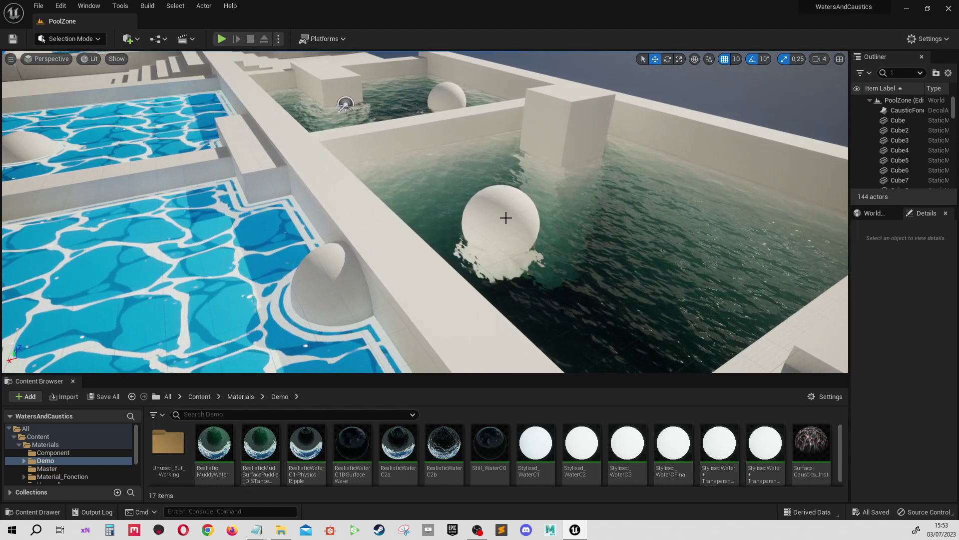
mouse_move(505, 217)
mouse_down()
mouse_move(450, 190)
mouse_move(429, 200)
mouse_up()
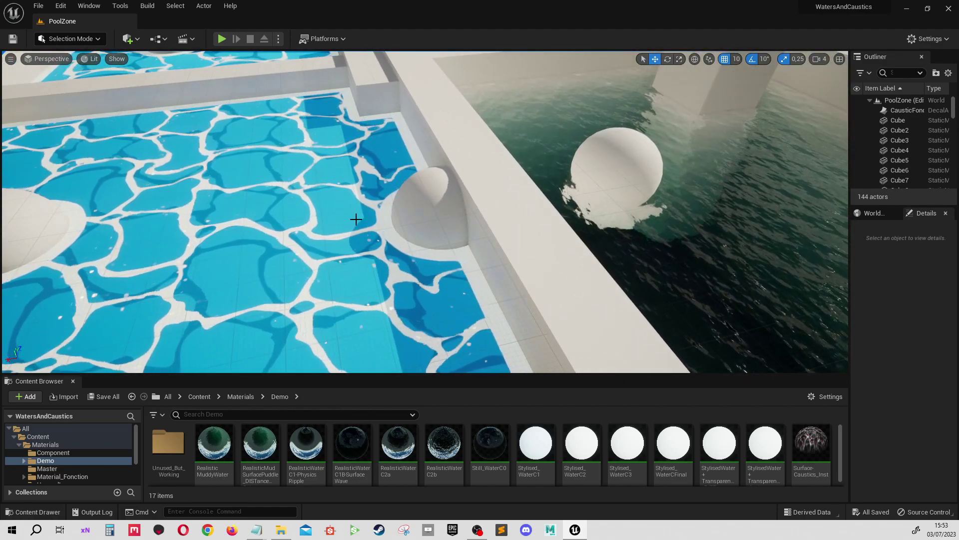
mouse_move(430, 200)
mouse_down()
mouse_move(440, 205)
mouse_move(355, 219)
mouse_move(364, 217)
mouse_up()
- Select the pool floor plane Plane_50sur62 and nudge it along its X axis
click(365, 217)
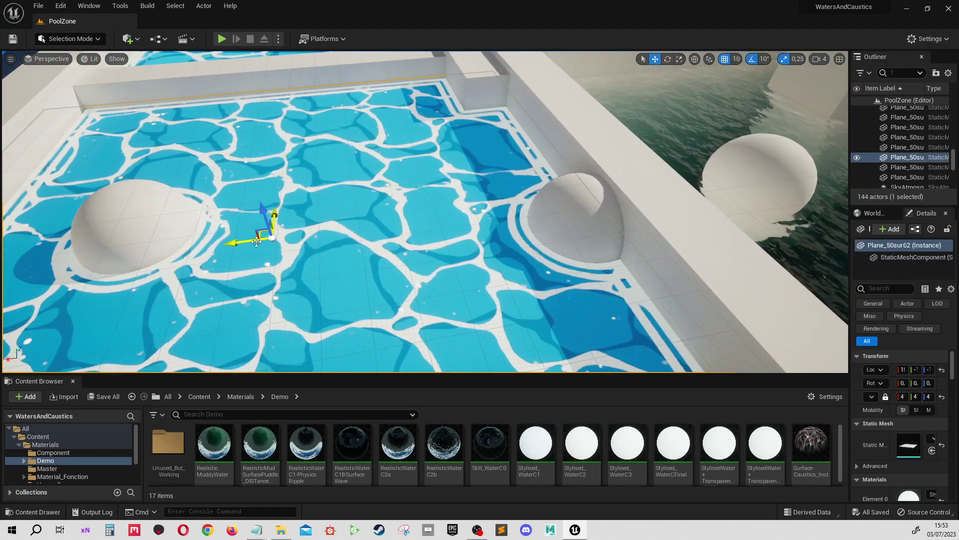
mouse_move(252, 240)
mouse_down()
mouse_move(76, 270)
mouse_move(260, 277)
mouse_up()
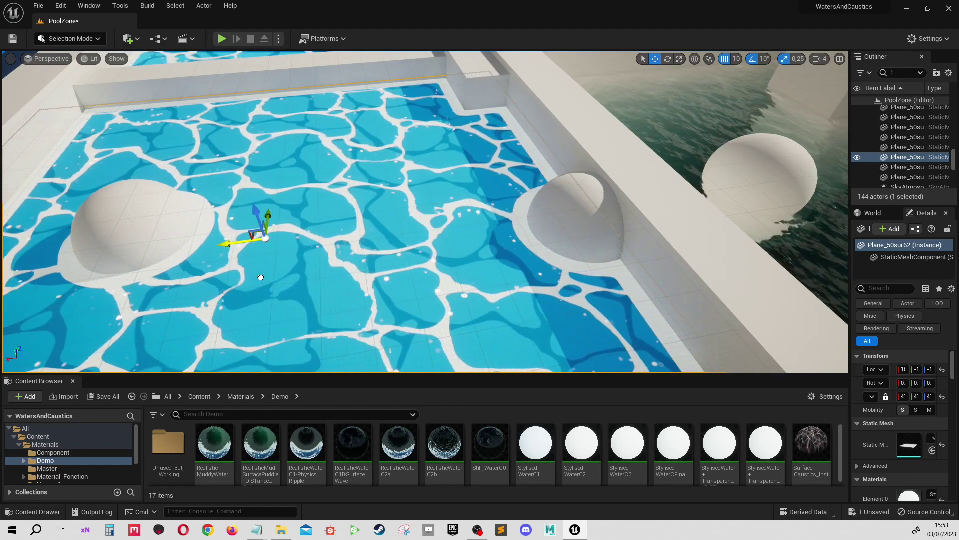
right_drag(201, 268, 393, 86)
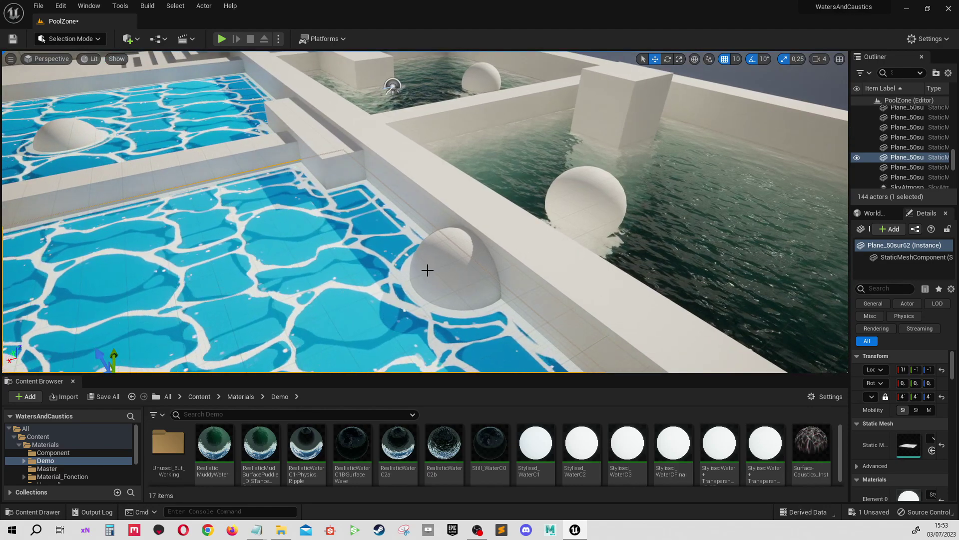
right_drag(392, 85, 353, 88)
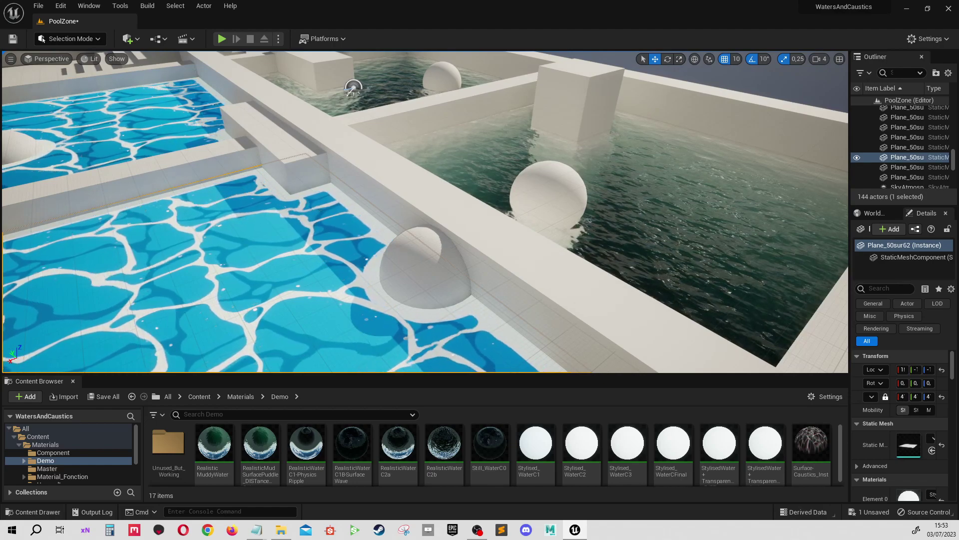
- Survey the realistic and muddy pools from above
right_drag(354, 89, 184, 329)
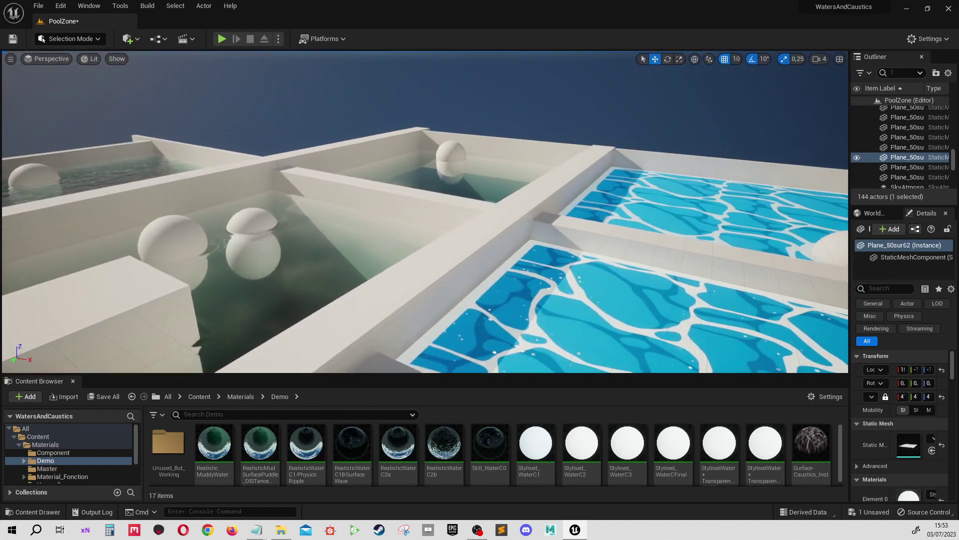
right_drag(520, 131, 520, 131)
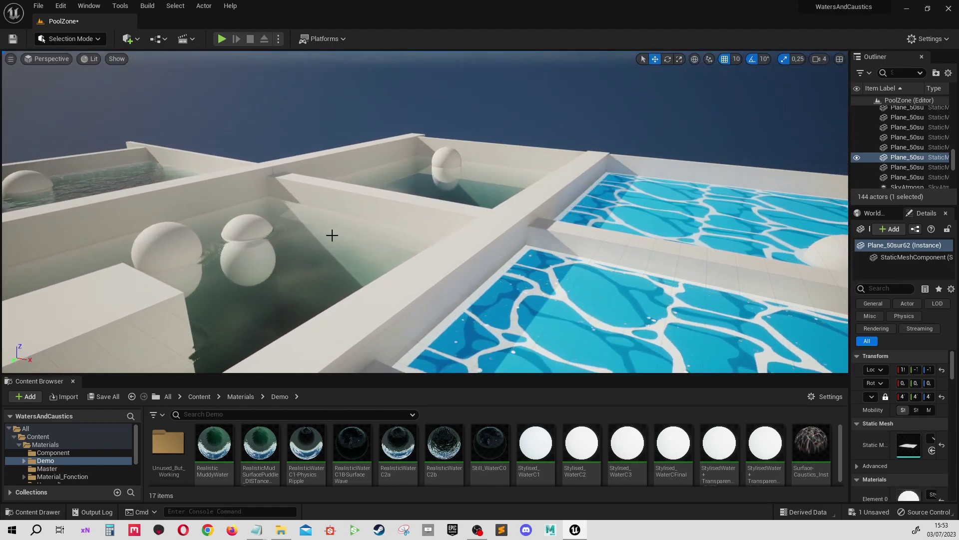
right_drag(332, 235, 315, 233)
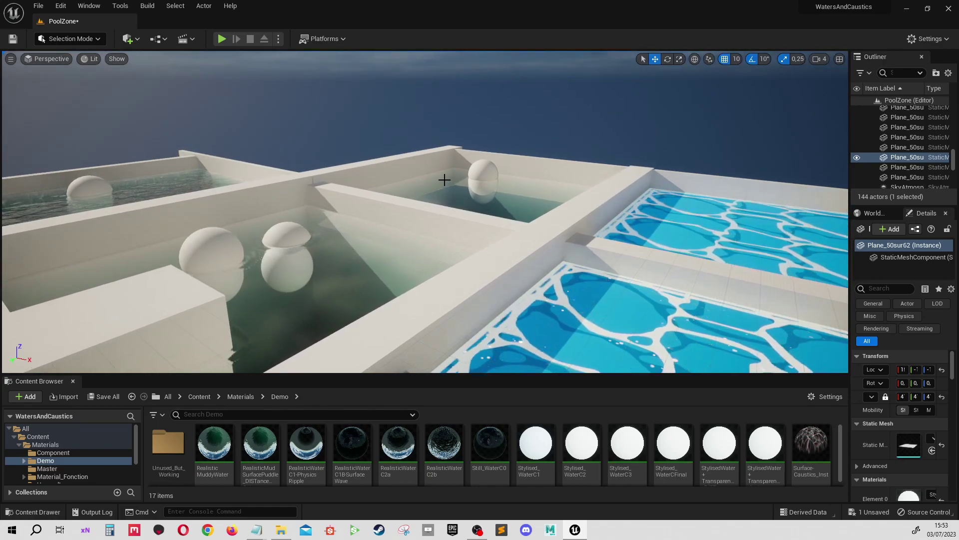
right_drag(484, 170, 484, 170)
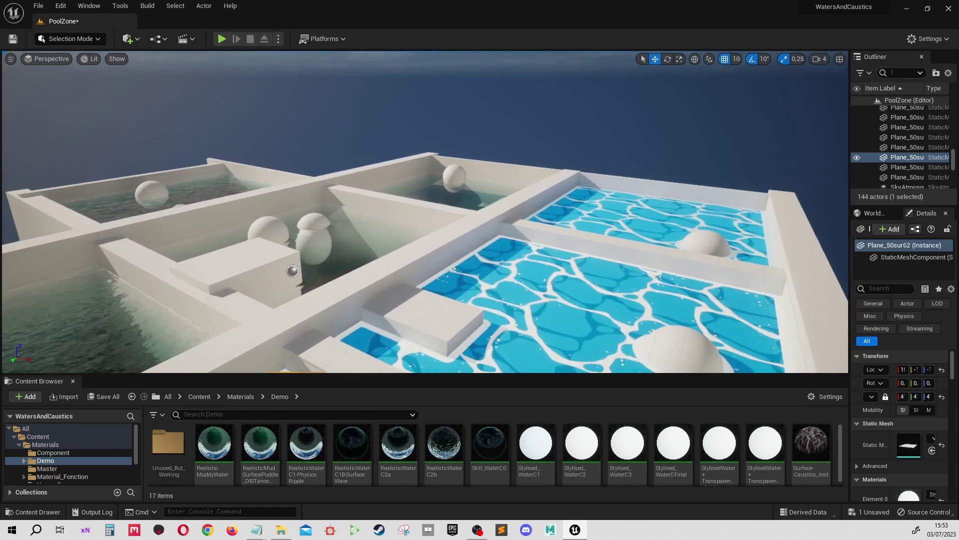
right_drag(421, 182, 421, 182)
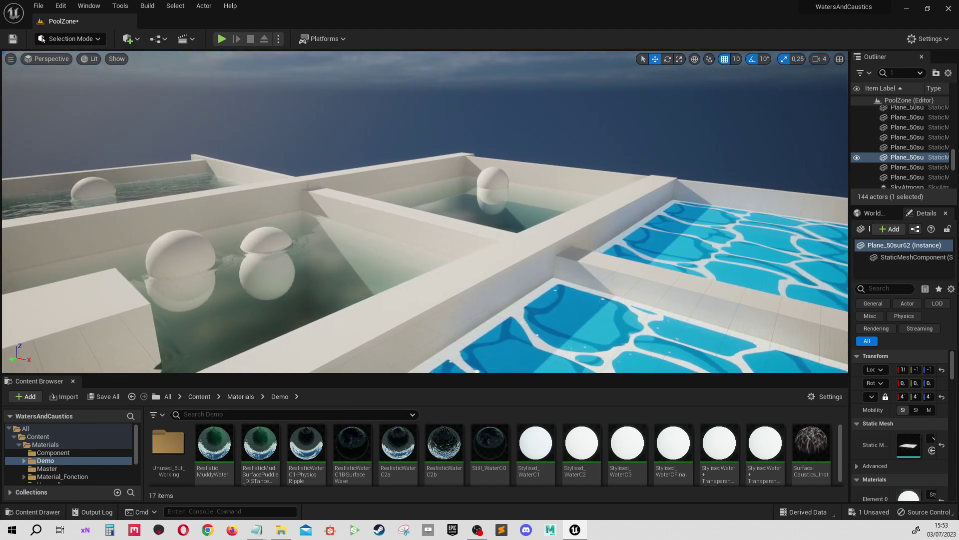
right_drag(422, 182, 421, 182)
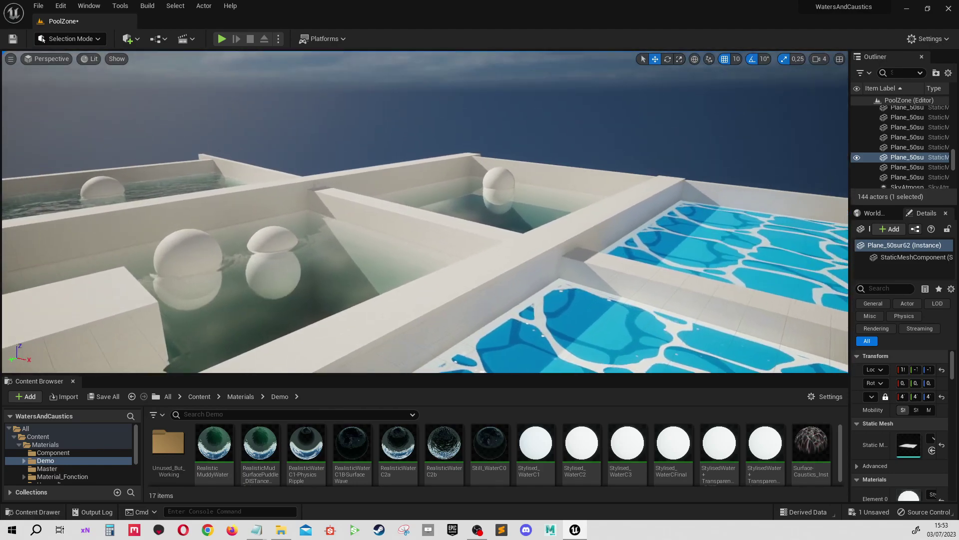
right_drag(565, 203, 579, 204)
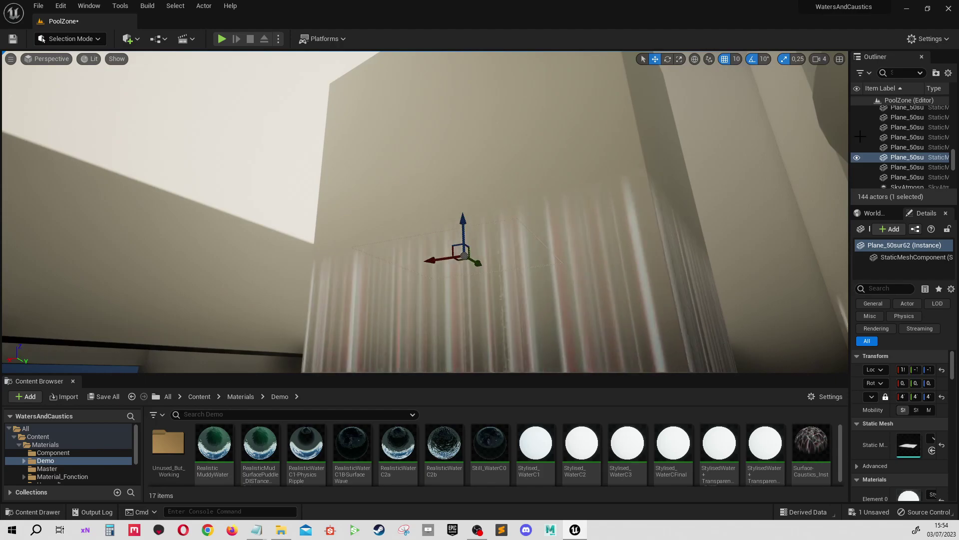
- Select the Surface-Caustics_Inst2 decal in the Outliner, focus on it, and orbit to see the floor
scroll(932, 134, down, 3)
scroll(923, 139, down, 2)
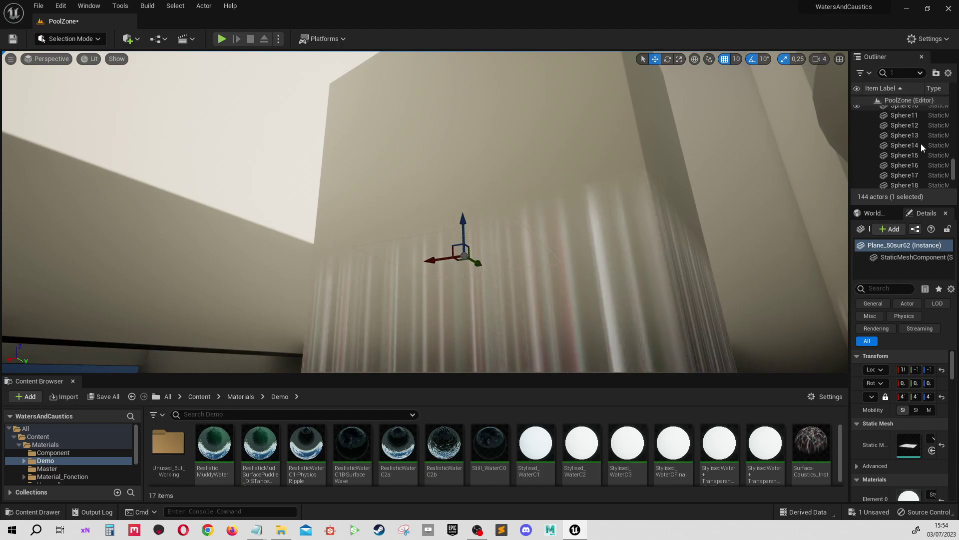
scroll(921, 145, down, 4)
scroll(917, 150, down, 3)
click(897, 158)
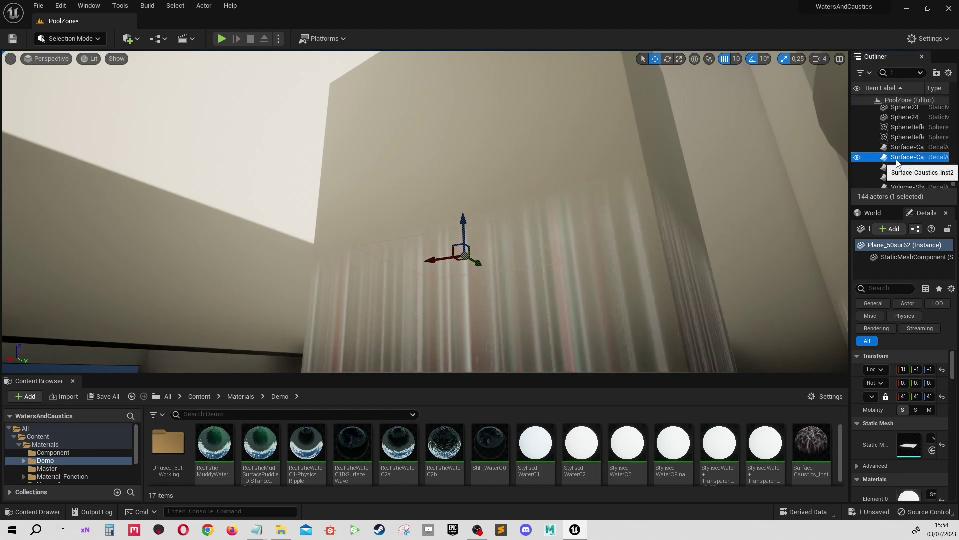
key(f)
mouse_move(424, 210)
alt+mouse_down()
mouse_move(475, 219)
mouse_move(236, 143)
alt+mouse_up()
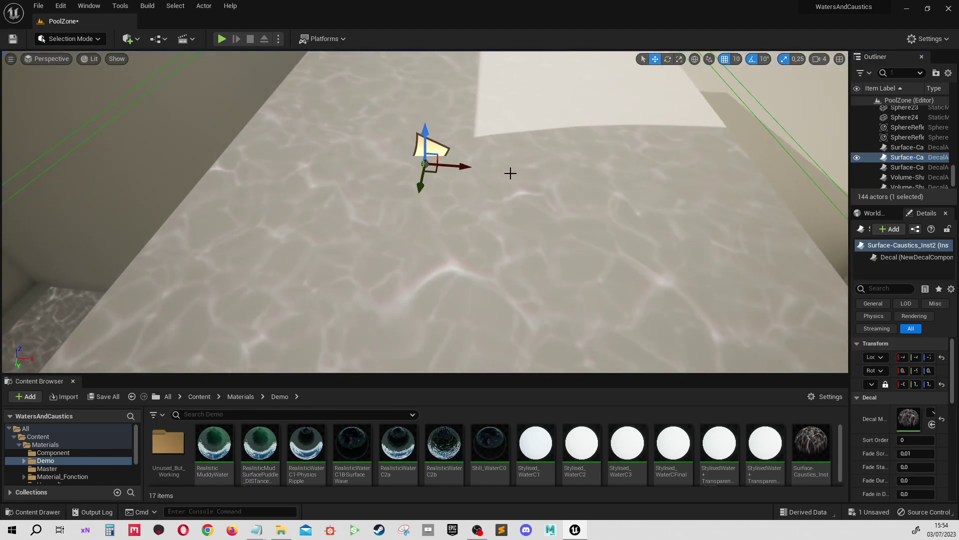
- Open the decal's Surface-Caustics material instance and dock it beside the level viewport
double_click(908, 421)
drag(749, 10, 728, 33)
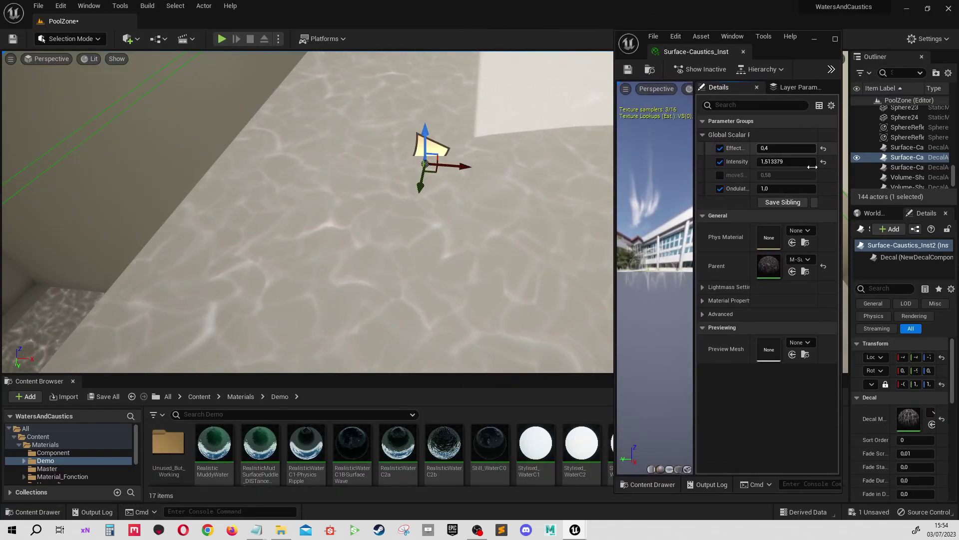
drag(845, 174, 948, 165)
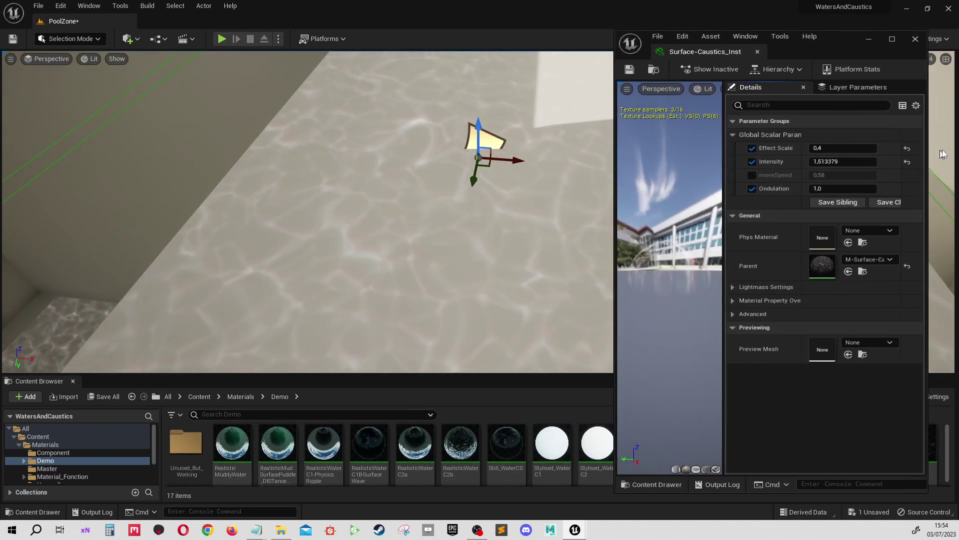
- Set the caustics Effect Scale to its default 0.8, then view the pool from above
drag(851, 148, 829, 147)
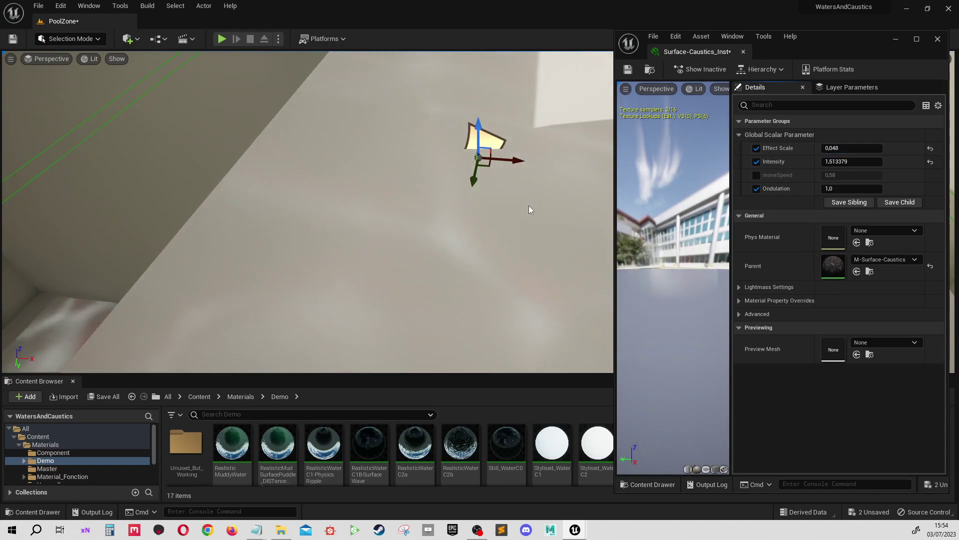
scroll(529, 207, down, 3)
scroll(523, 195, down, 5)
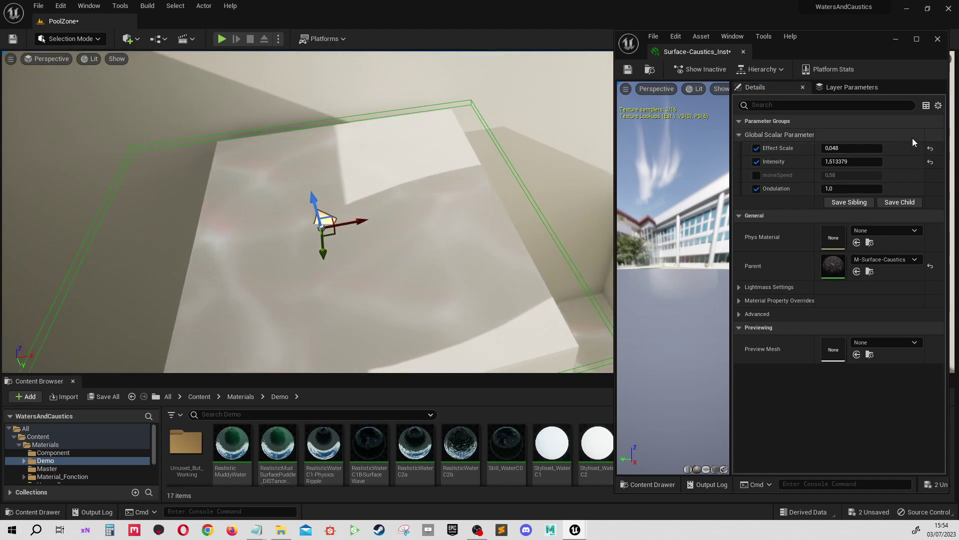
click(930, 149)
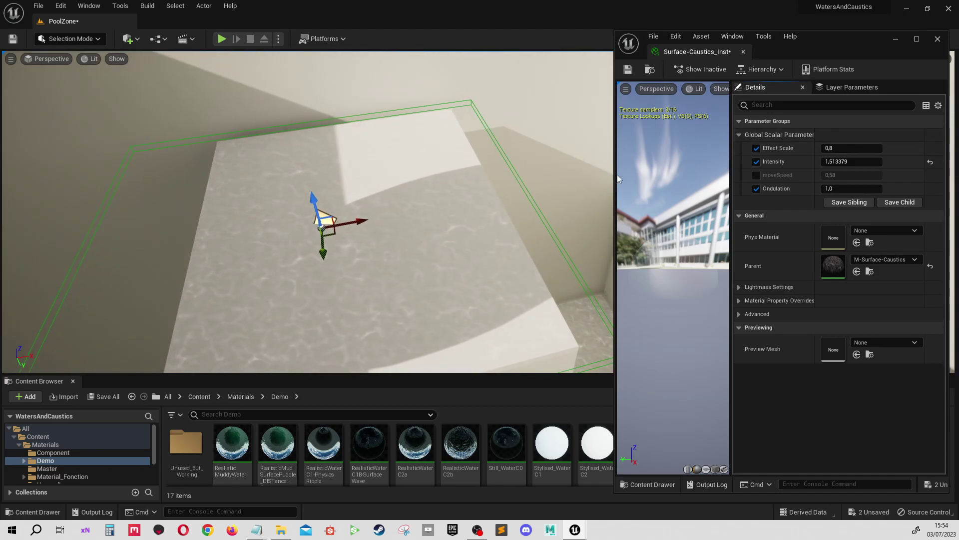
scroll(388, 251, up, 3)
scroll(388, 251, up, 3)
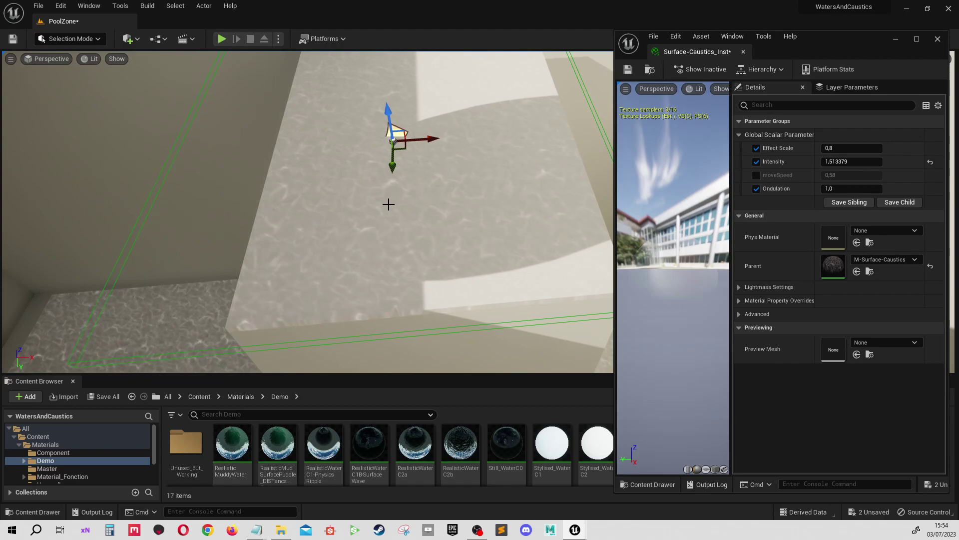
right_drag(388, 204, 388, 184)
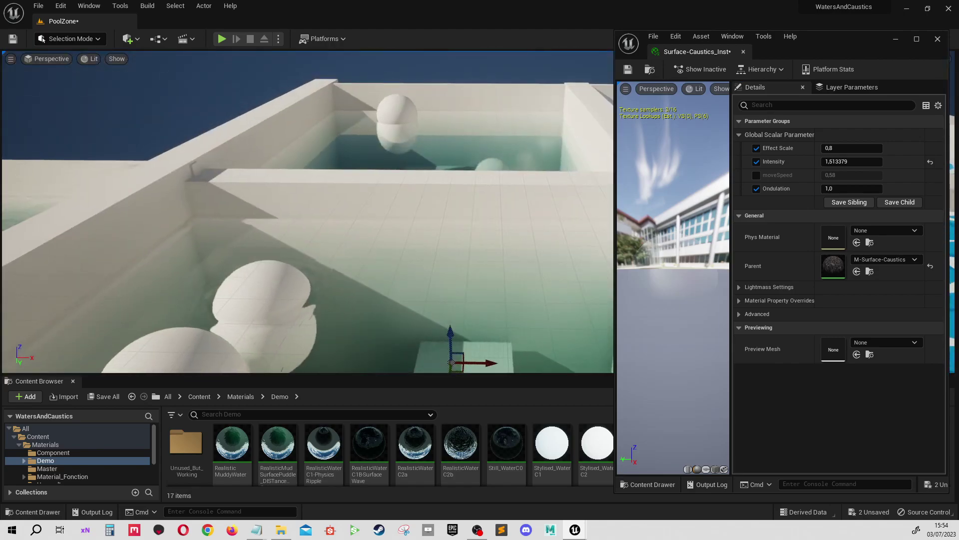
mouse_move(388, 185)
right_down()
mouse_move(388, 169)
mouse_move(495, 171)
right_up()
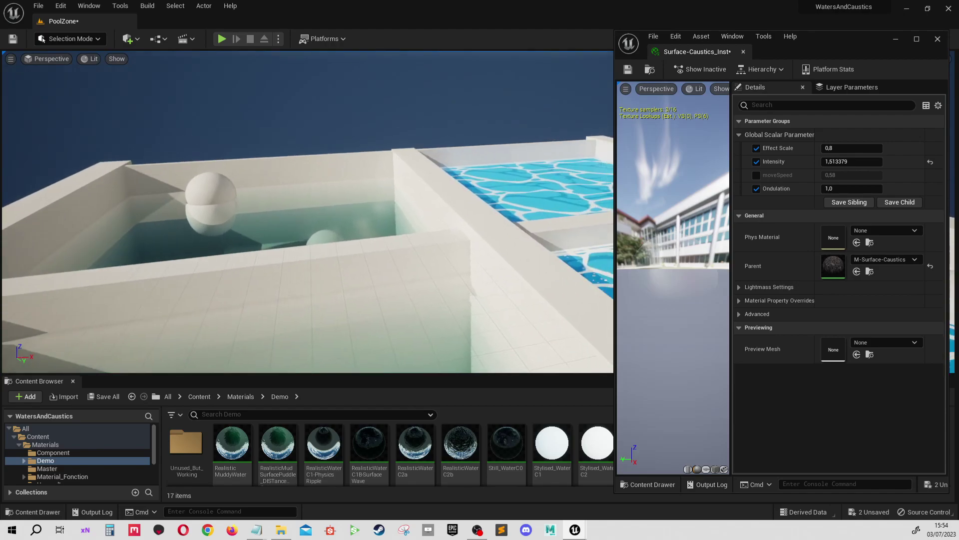
- Close the caustics material editor, then select a stylised blue pool and orbit around it
click(892, 40)
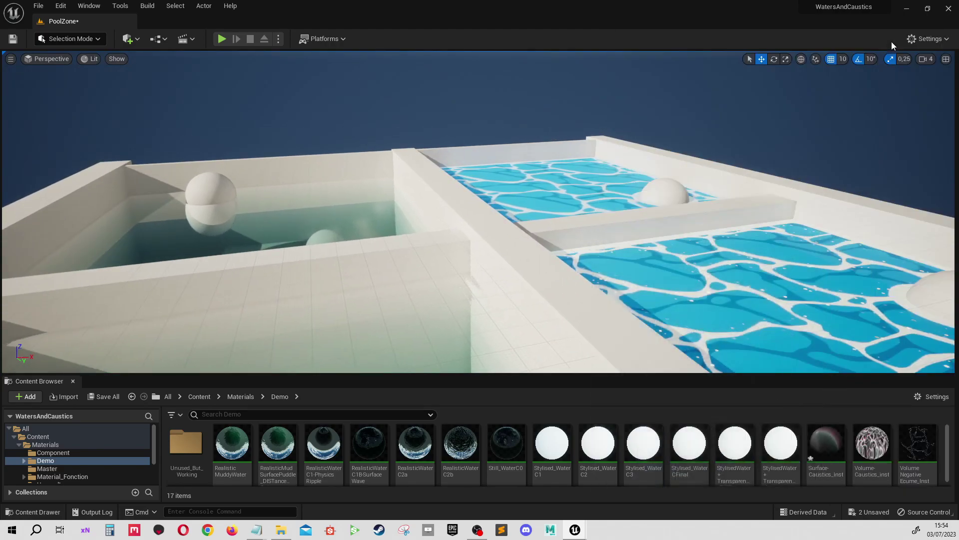
right_drag(440, 180, 542, 174)
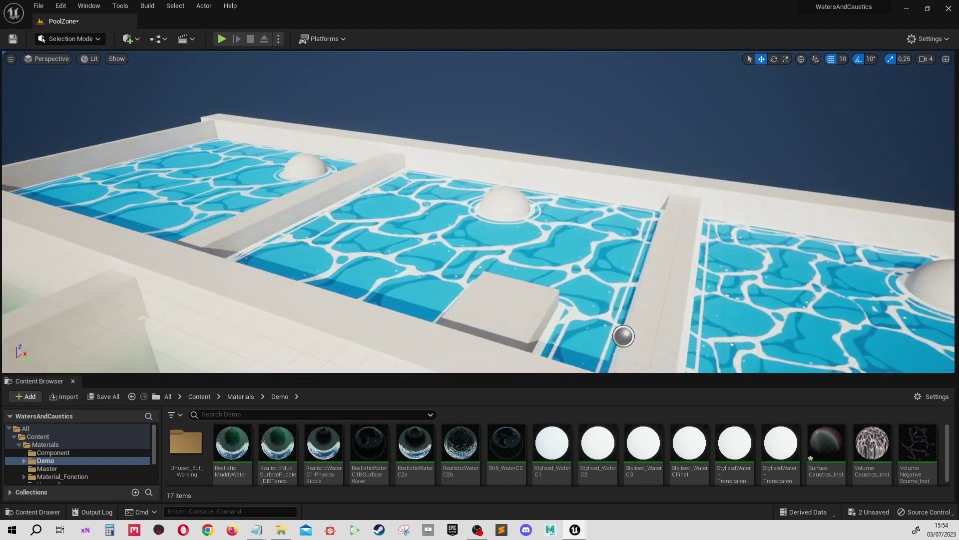
click(243, 160)
alt+drag(242, 160, 521, 162)
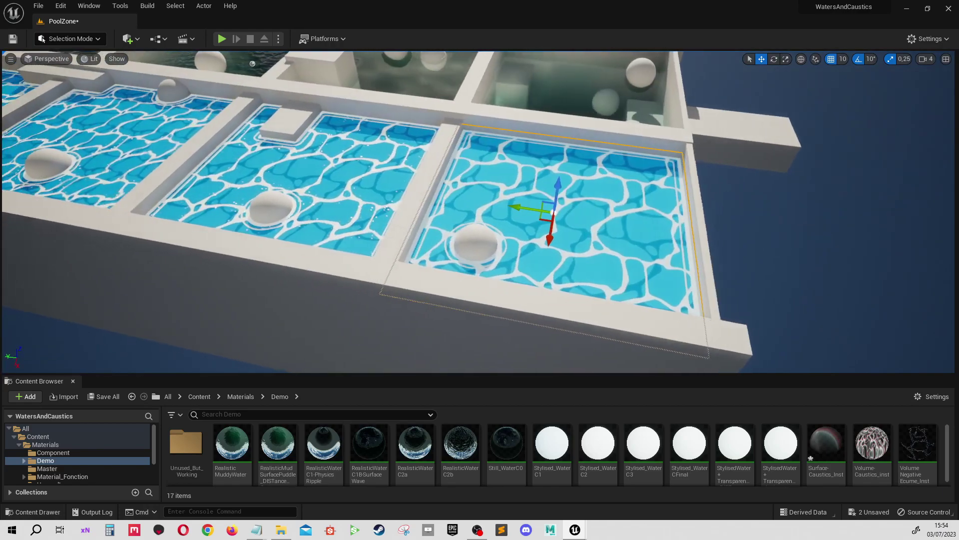
mouse_move(521, 161)
alt+mouse_down()
mouse_move(271, 110)
mouse_move(404, 92)
mouse_move(220, 142)
alt+mouse_up()
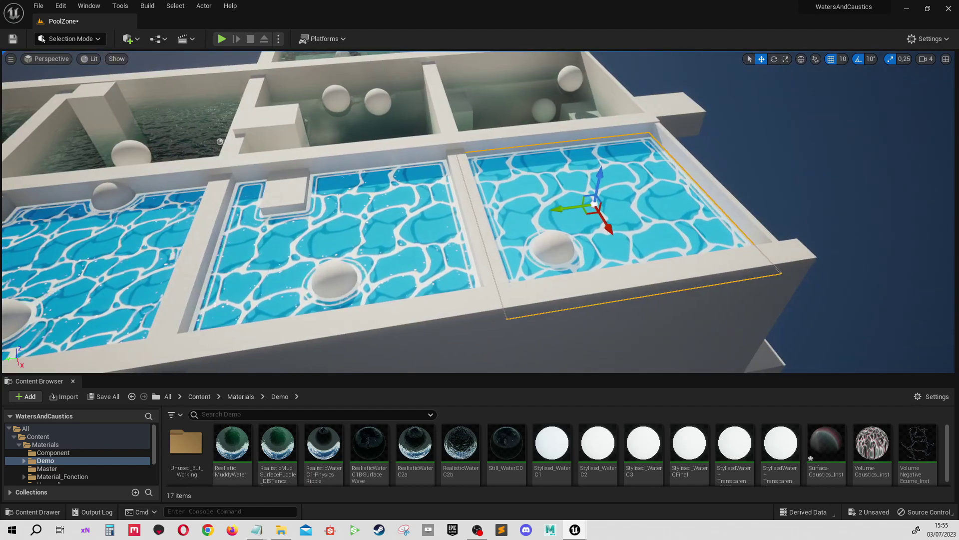
- Orbit around the pool's edge and pull back to see neighbouring pools and spheres
scroll(220, 141, up, 3)
scroll(220, 141, up, 2)
scroll(219, 141, up, 3)
scroll(220, 142, up, 3)
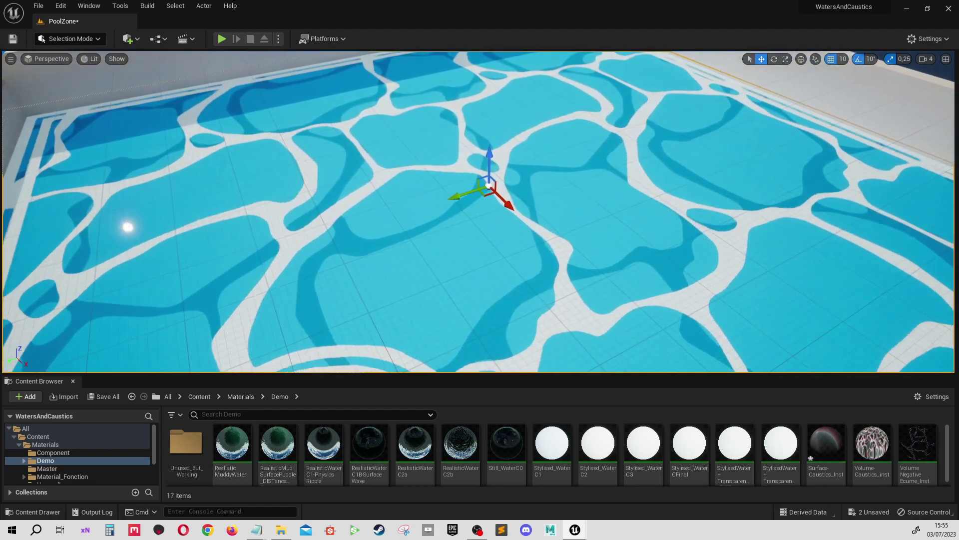
mouse_move(220, 142)
alt+mouse_down()
mouse_move(210, 145)
mouse_move(563, 115)
alt+mouse_up()
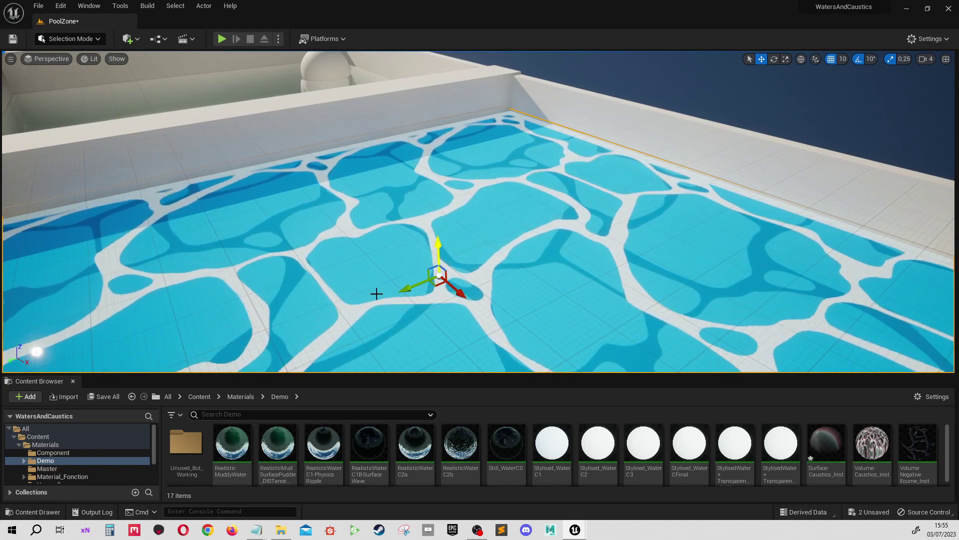
alt+drag(327, 201, 209, 235)
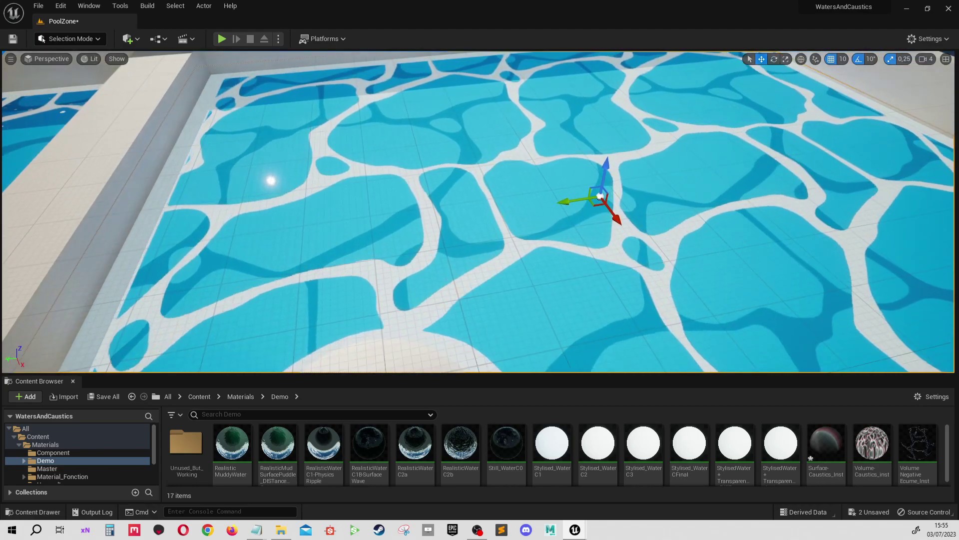
right_drag(210, 235, 149, 235)
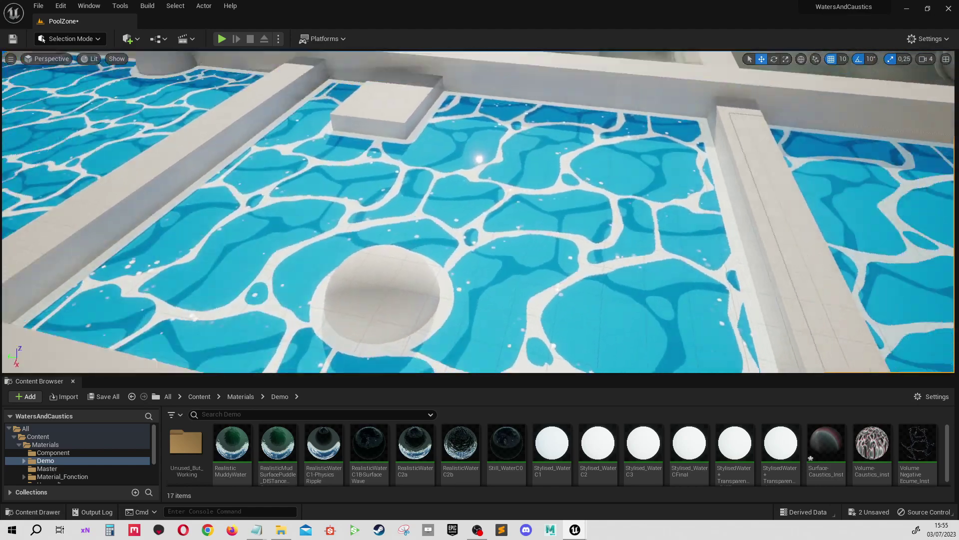
right_drag(429, 284, 439, 285)
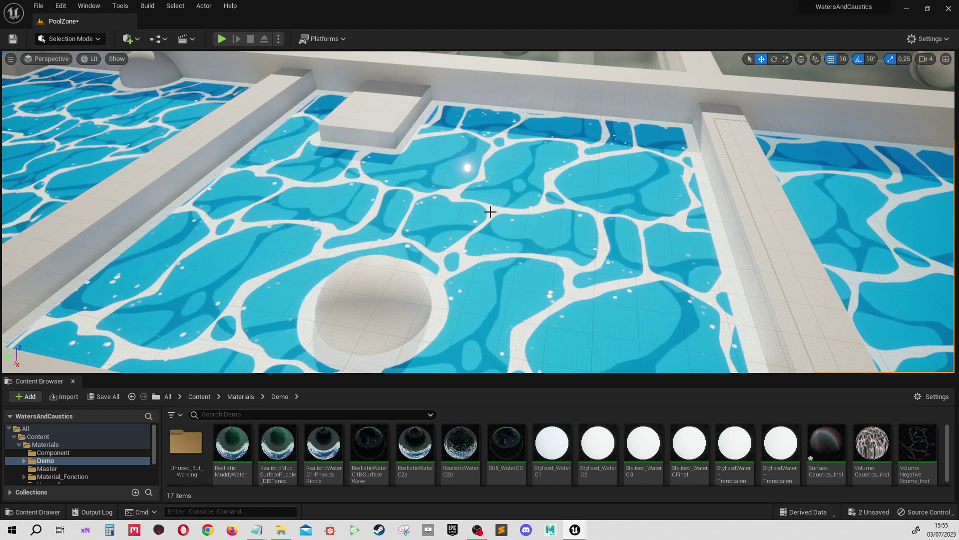
right_drag(453, 190, 429, 198)
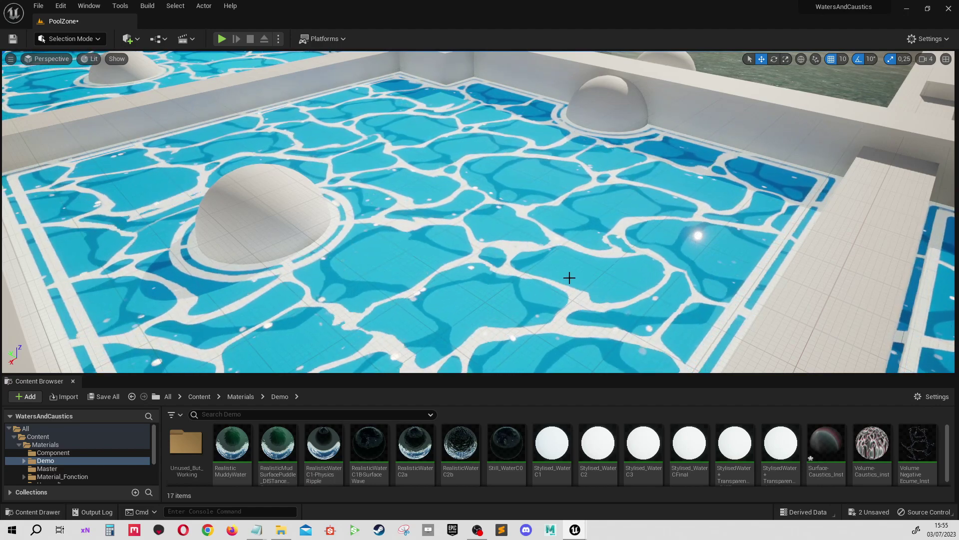
- Fly around toward the dome, then back to a wide view of the realistic pools
right_drag(554, 273, 555, 273)
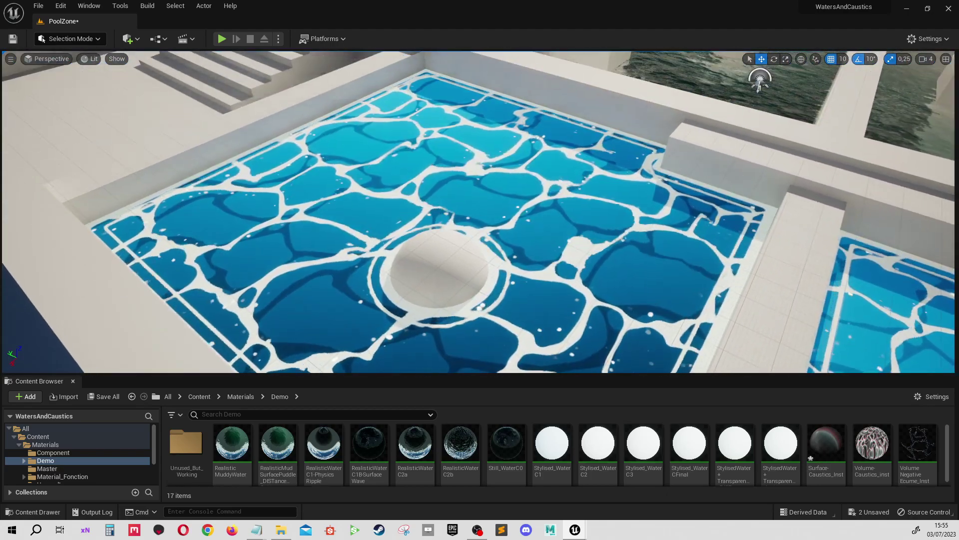
right_drag(447, 282, 446, 282)
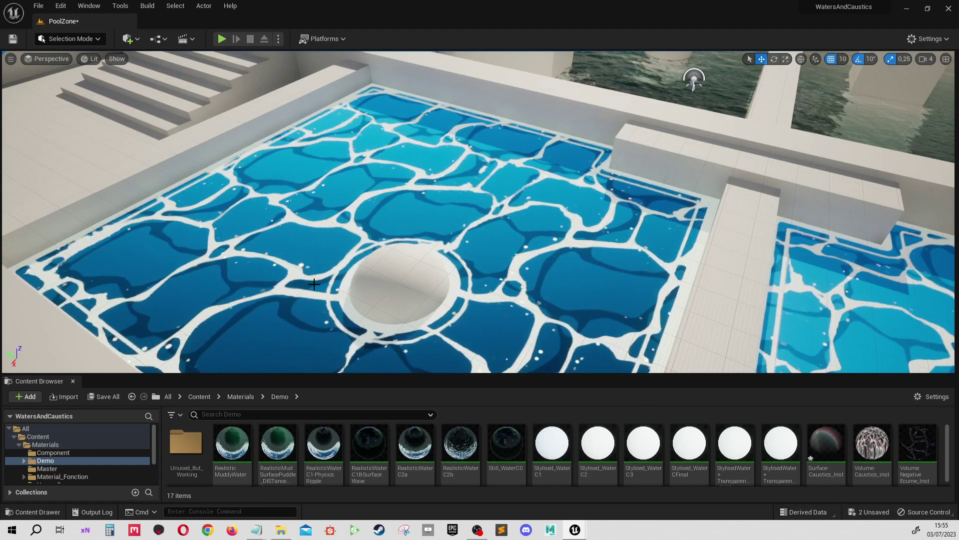
right_drag(314, 284, 314, 283)
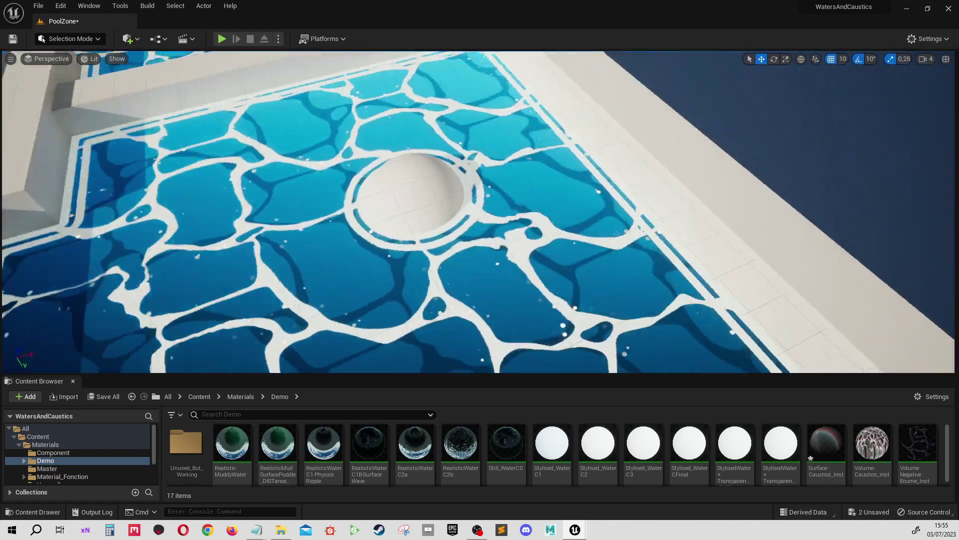
right_drag(132, 62, 283, 64)
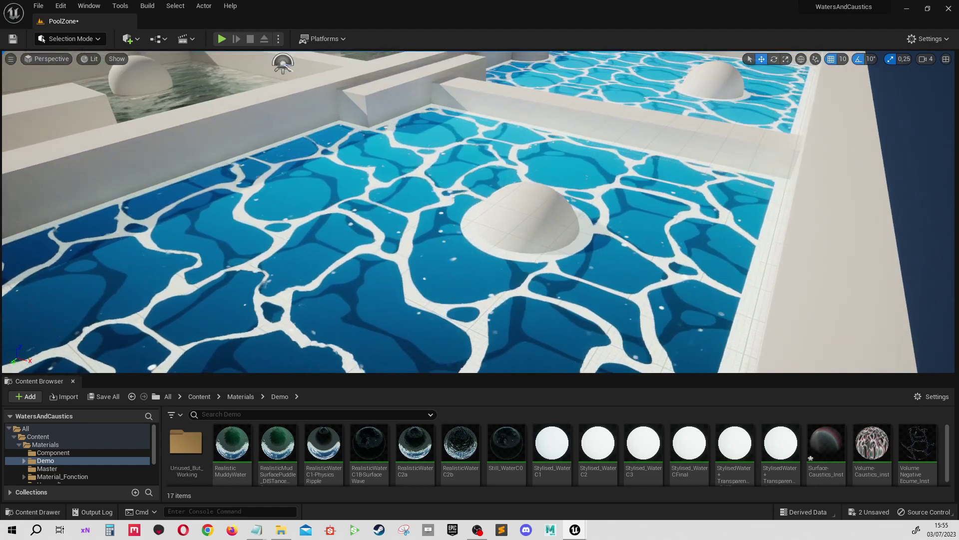
right_drag(283, 64, 668, 295)
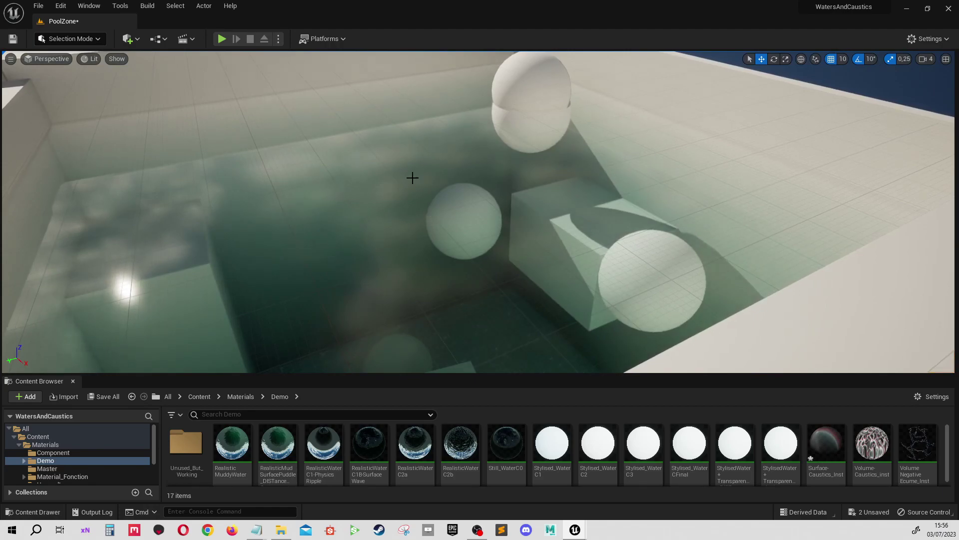
right_drag(540, 141, 540, 142)
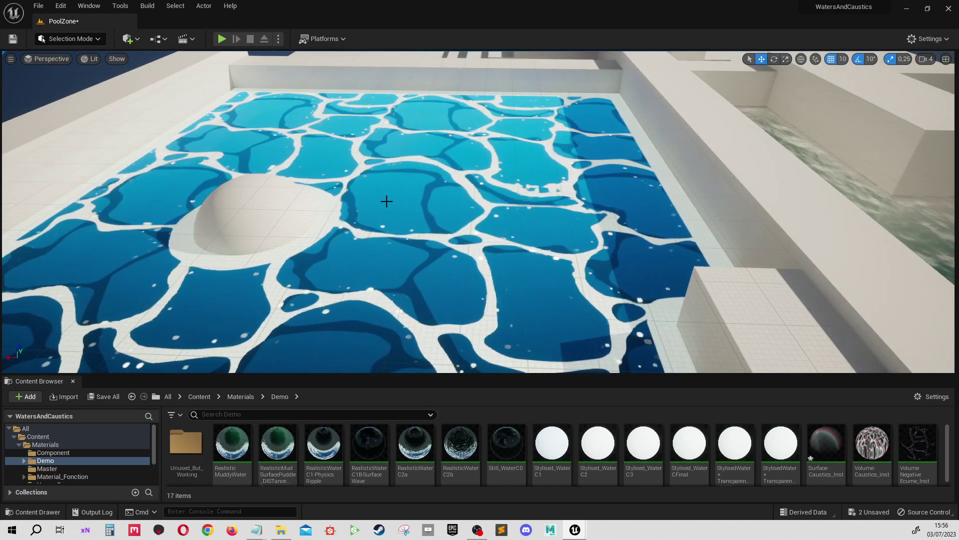
- Select the stylised pool's water plane Plane_50sur63 and move in close to it
click(387, 199)
scroll(428, 185, down, 5)
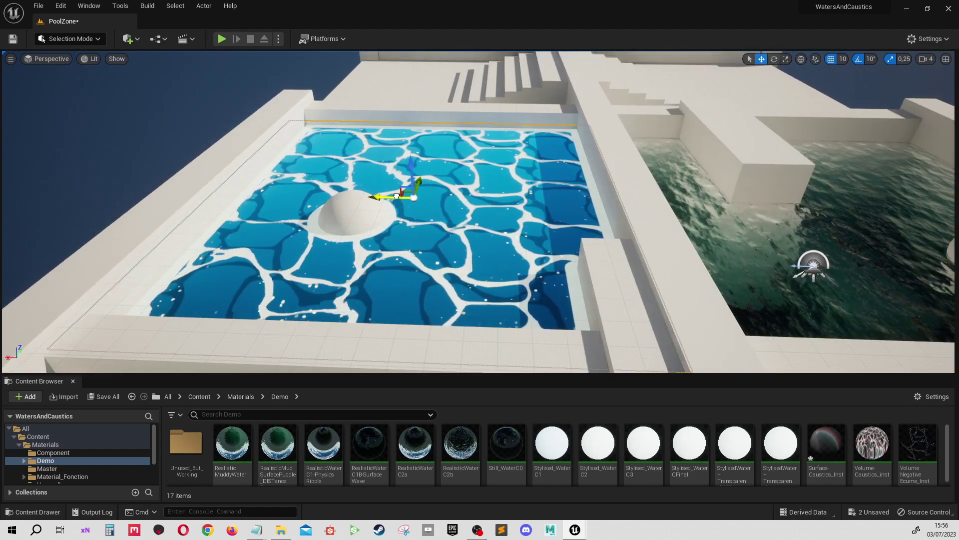
alt+drag(395, 196, 110, 152)
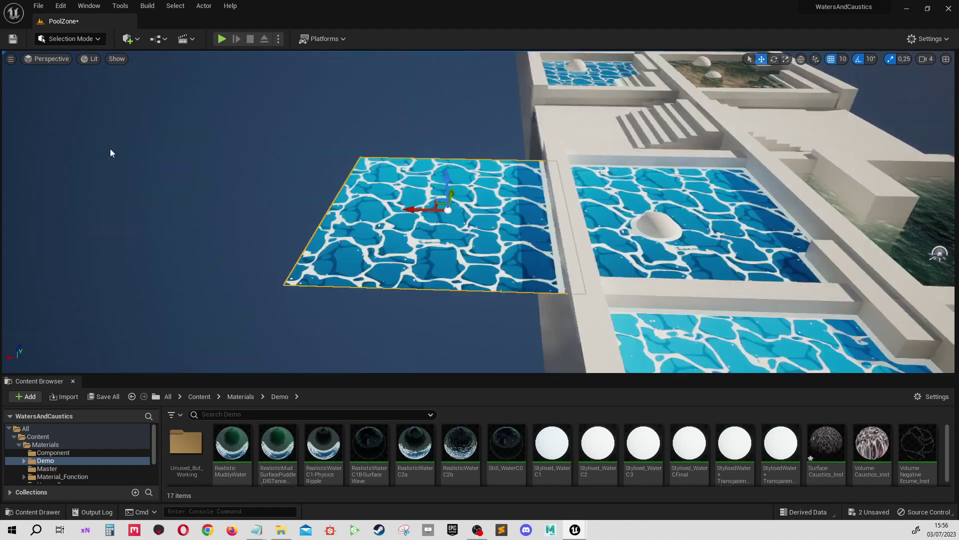
right_drag(110, 153, 100, 146)
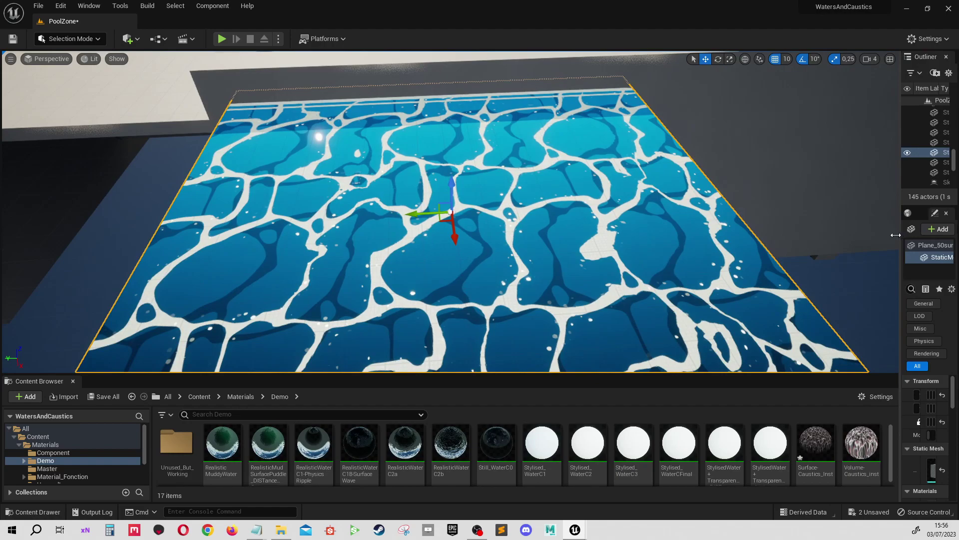
- Open the plane's Stylised_WaterCFinal material instance and enable the surface deformation override
drag(952, 241, 815, 241)
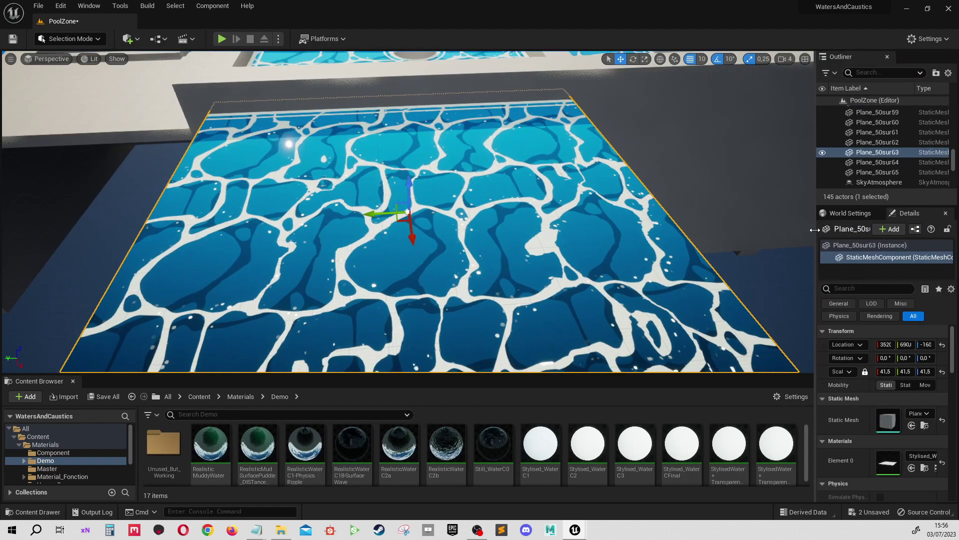
double_click(889, 461)
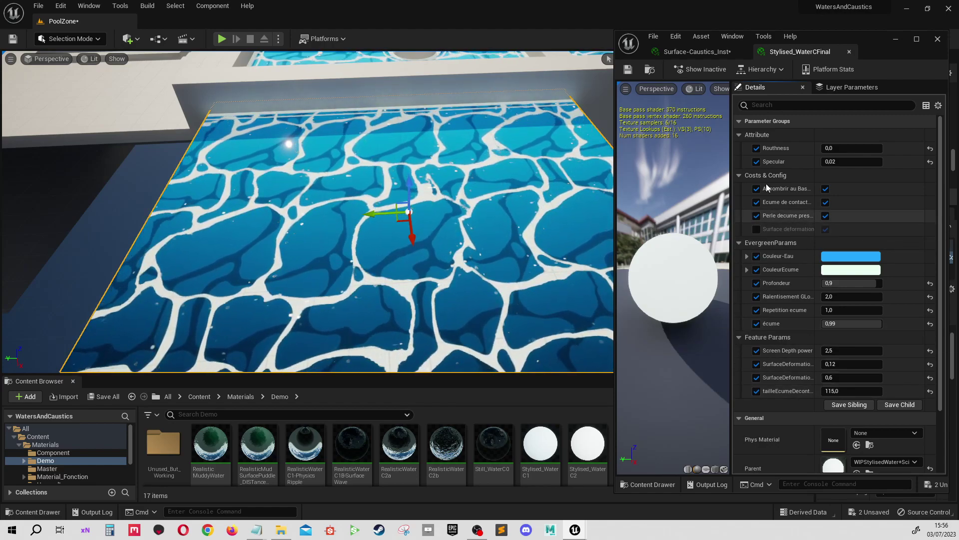
click(756, 229)
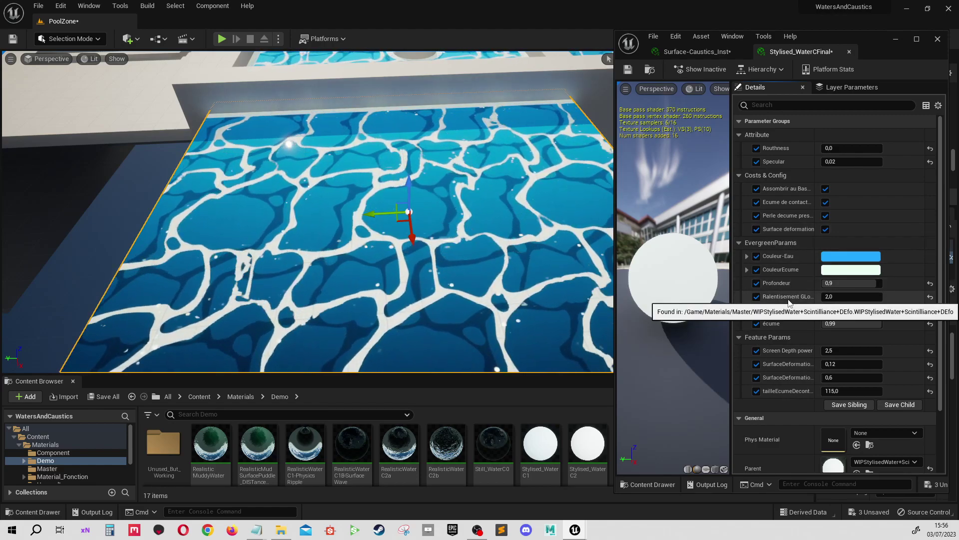
- Turn off bottom darkening, contact foam, foam pearls and surface deformation, then re-enable all four
click(825, 189)
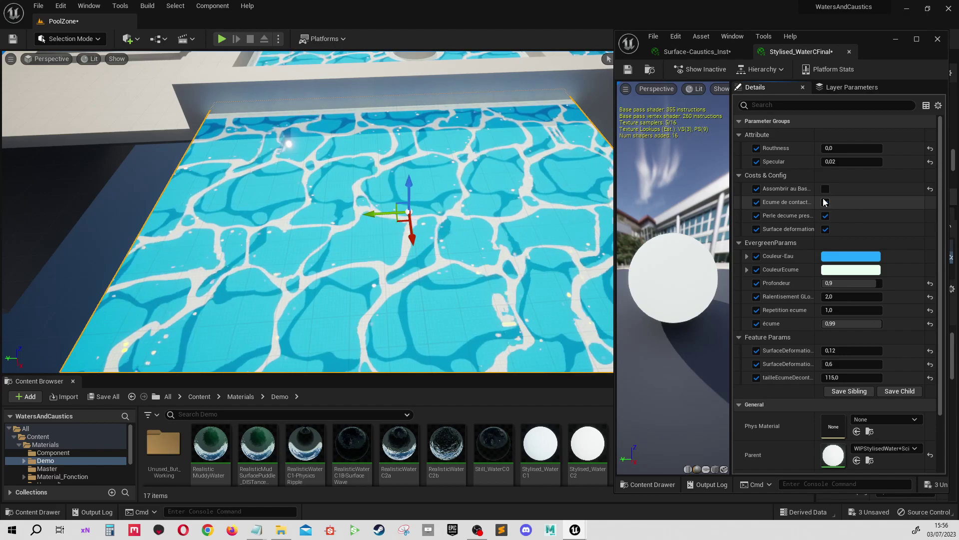
click(824, 202)
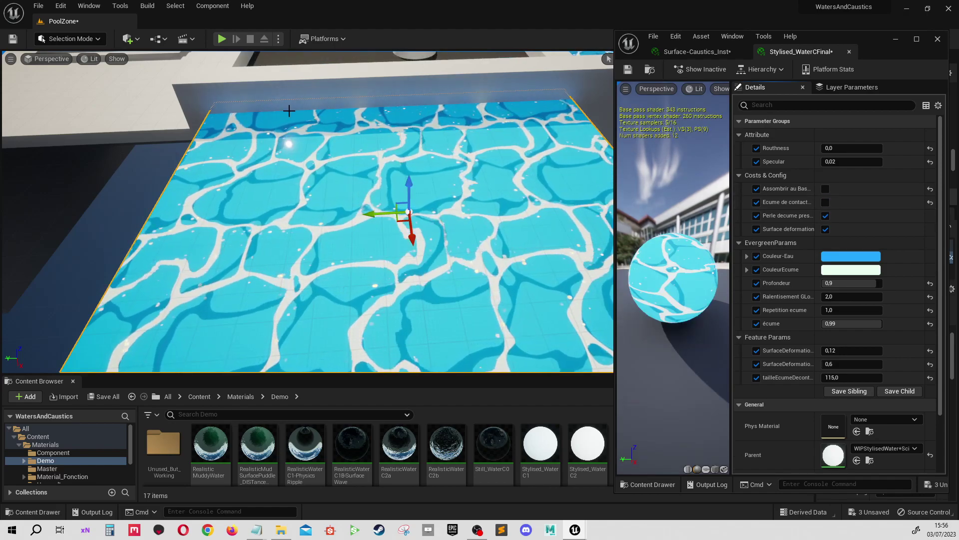
click(825, 216)
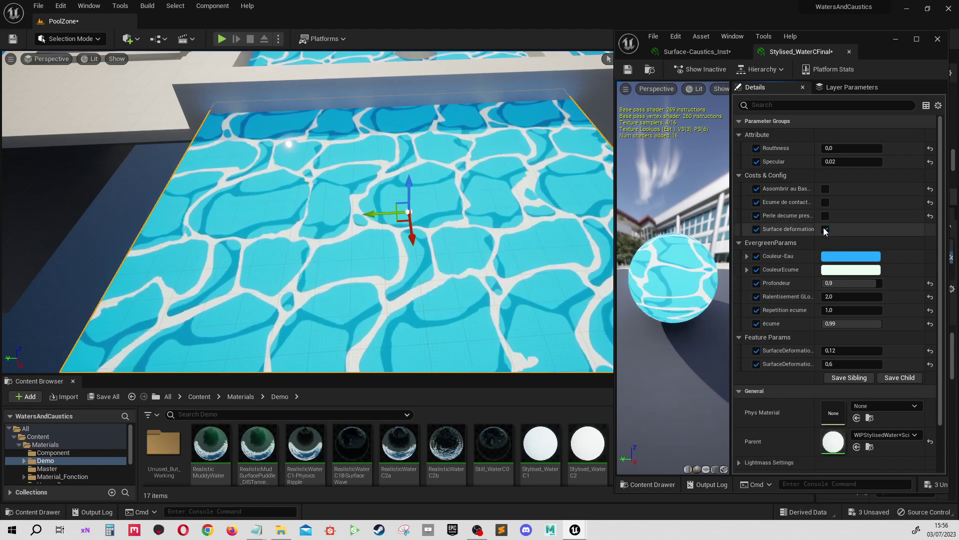
click(825, 229)
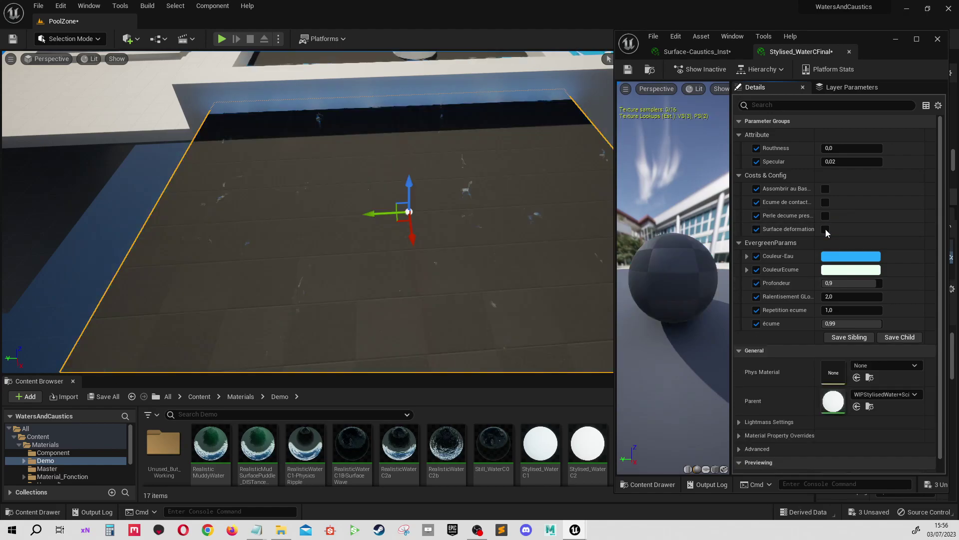
click(826, 203)
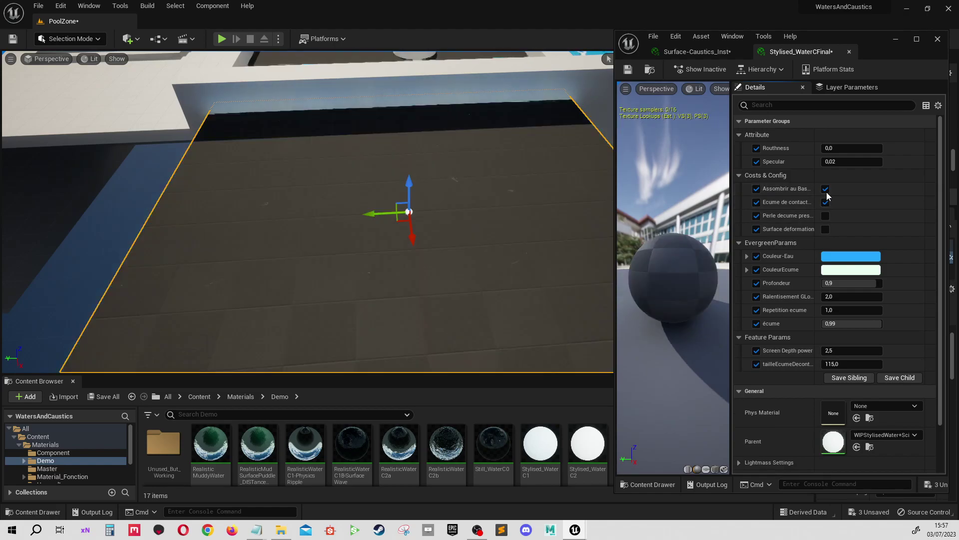
click(825, 188)
click(825, 216)
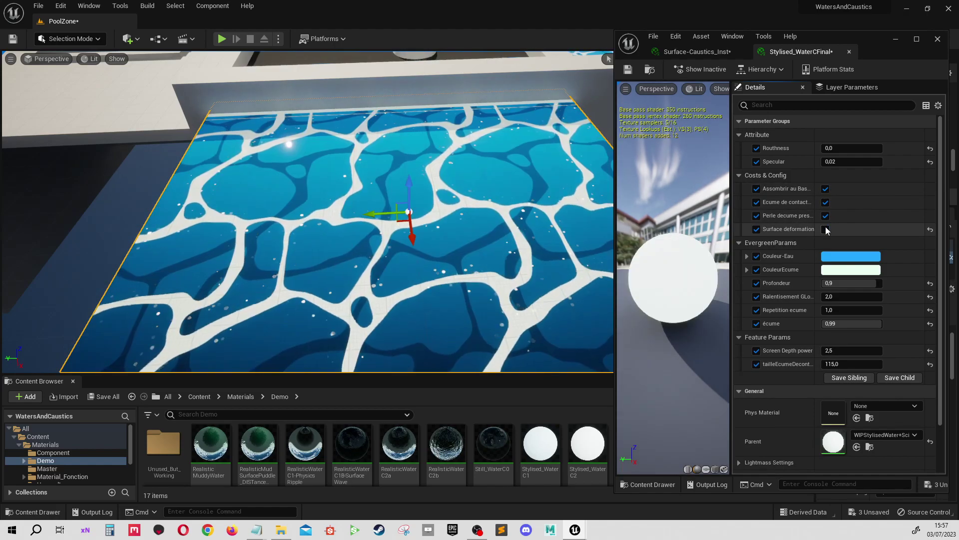
click(826, 228)
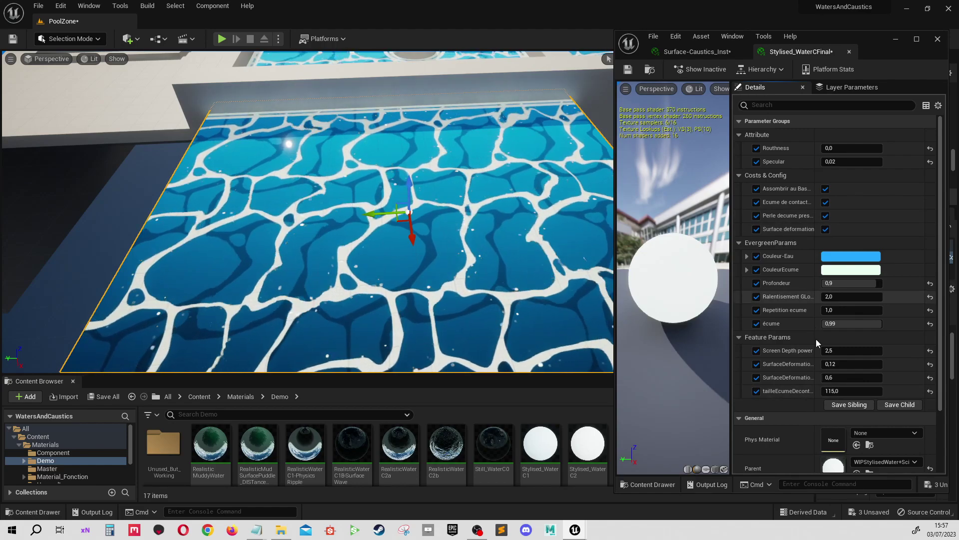
- Set the Couleur-Eau water colour to cyan and lower the Profondeur depth to 0.764
click(836, 258)
click(629, 350)
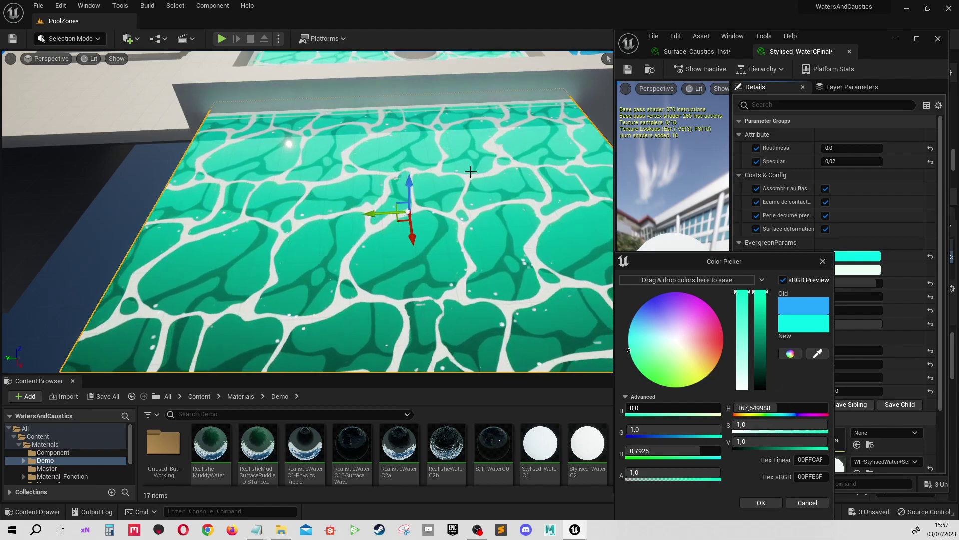
click(790, 503)
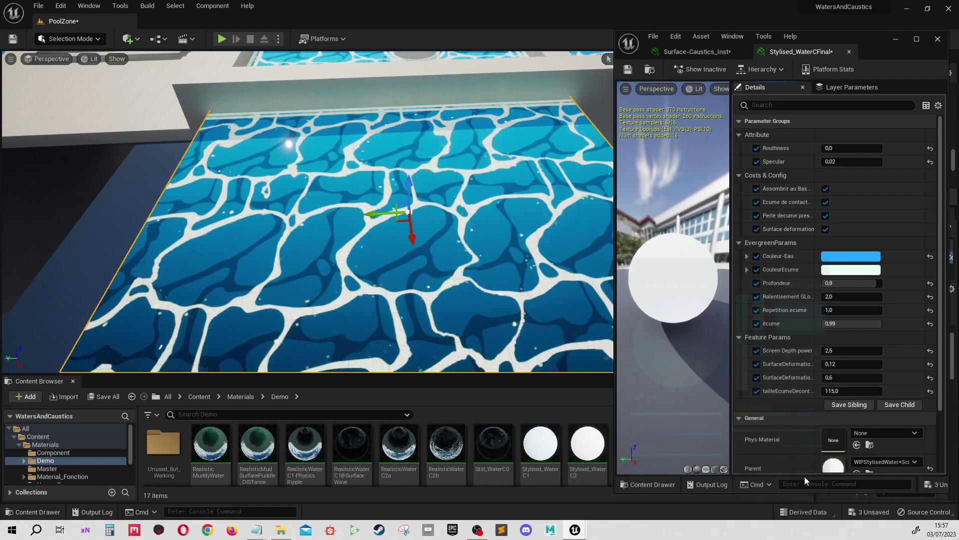
click(822, 256)
click(625, 319)
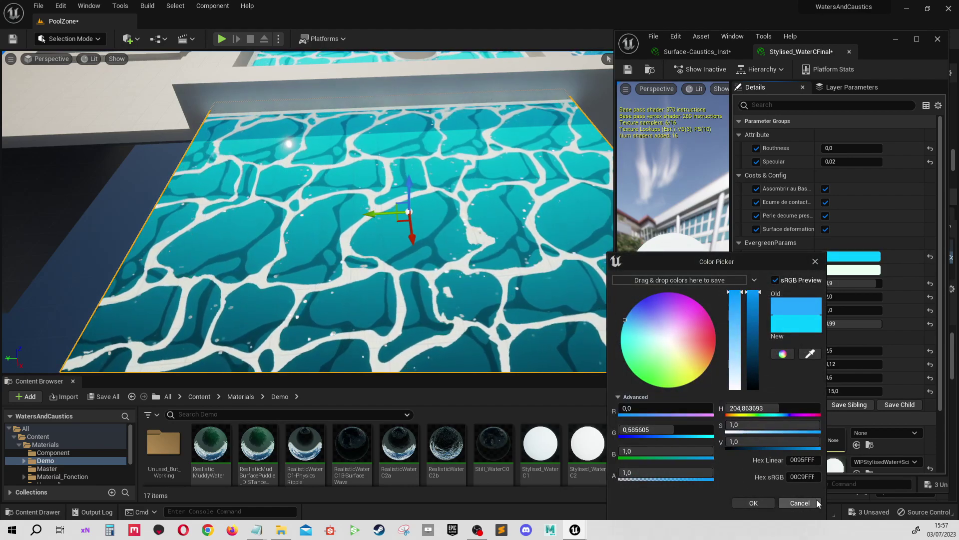
click(753, 503)
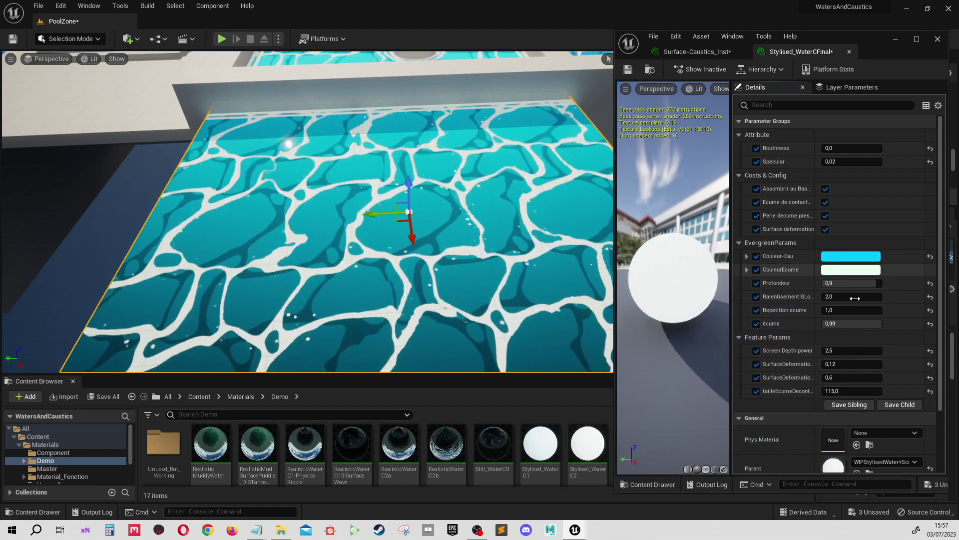
mouse_move(857, 286)
mouse_down()
mouse_move(844, 285)
mouse_move(864, 296)
mouse_move(847, 323)
mouse_up()
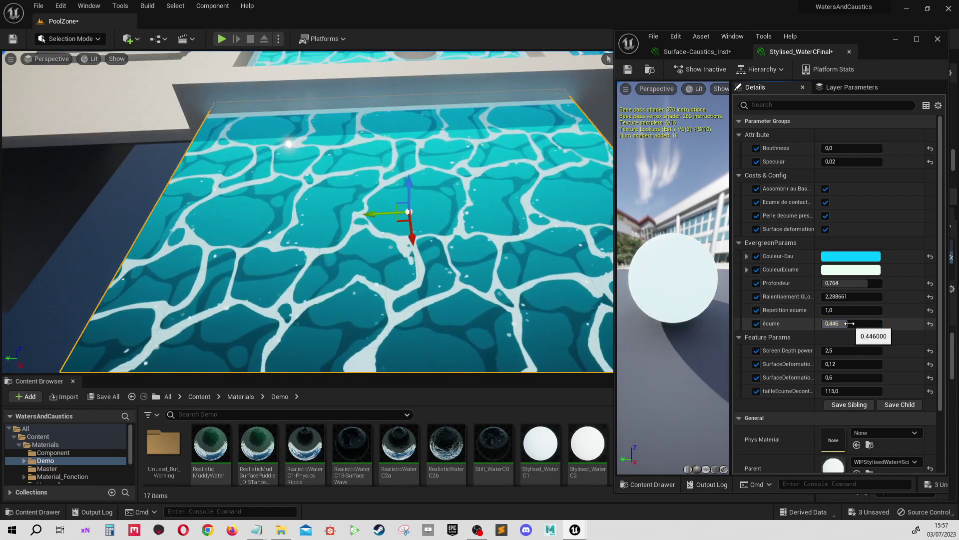
mouse_move(450, 268)
right_down()
mouse_move(252, 157)
mouse_move(292, 241)
mouse_move(461, 141)
right_up()
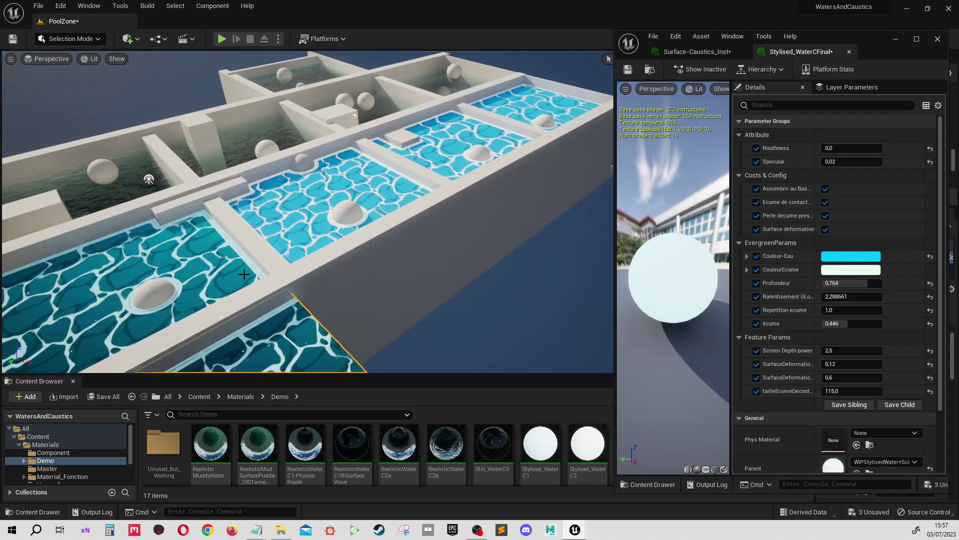
- Switch the viewport to the Shader Complexity view mode and compare the pools' cost
right_drag(462, 141, 450, 145)
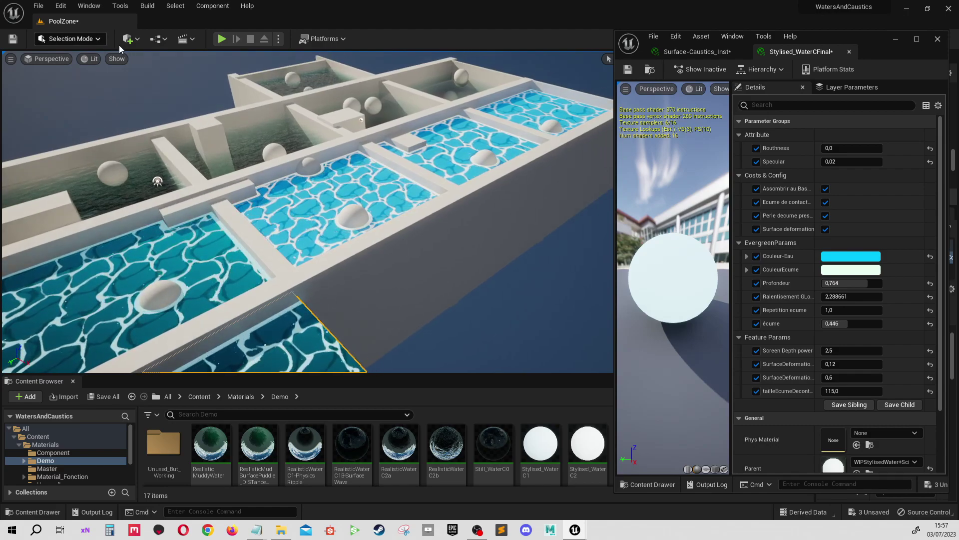
click(94, 60)
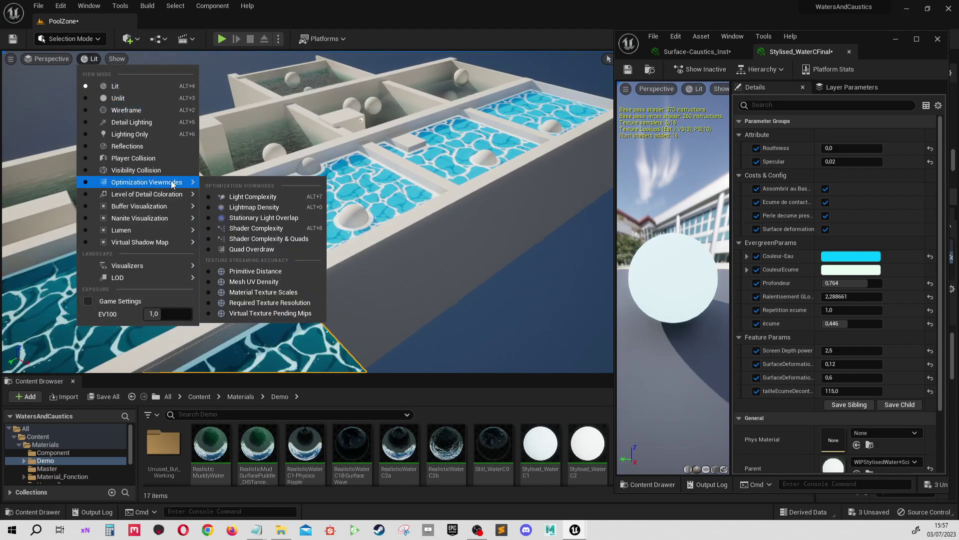
mouse_move(172, 196)
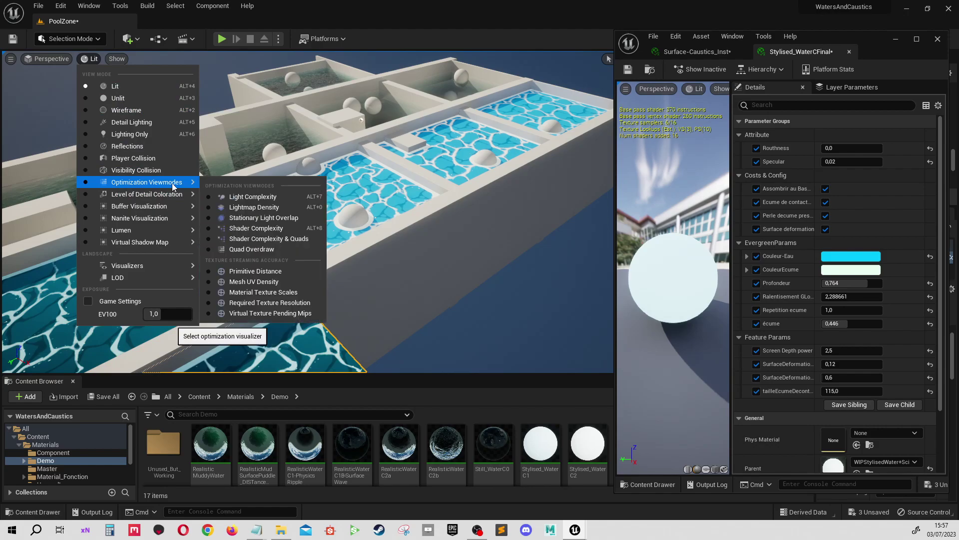
click(270, 228)
key(Right)
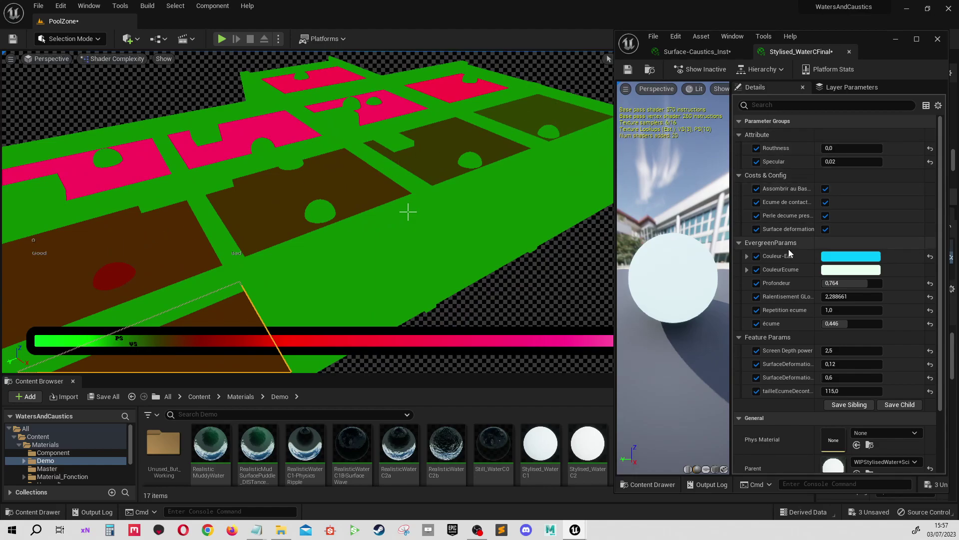
right_drag(511, 131, 545, 133)
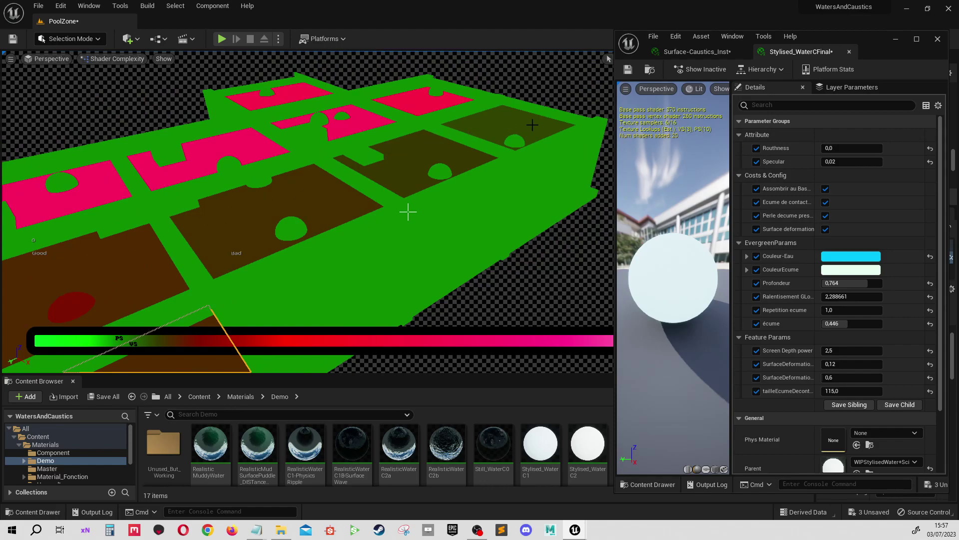
right_drag(308, 187, 260, 190)
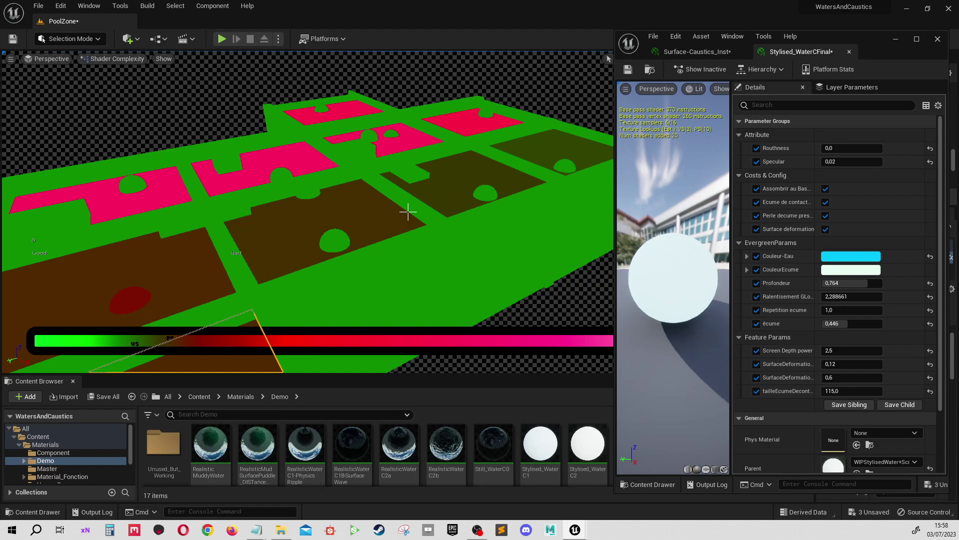
drag(402, 123, 421, 151)
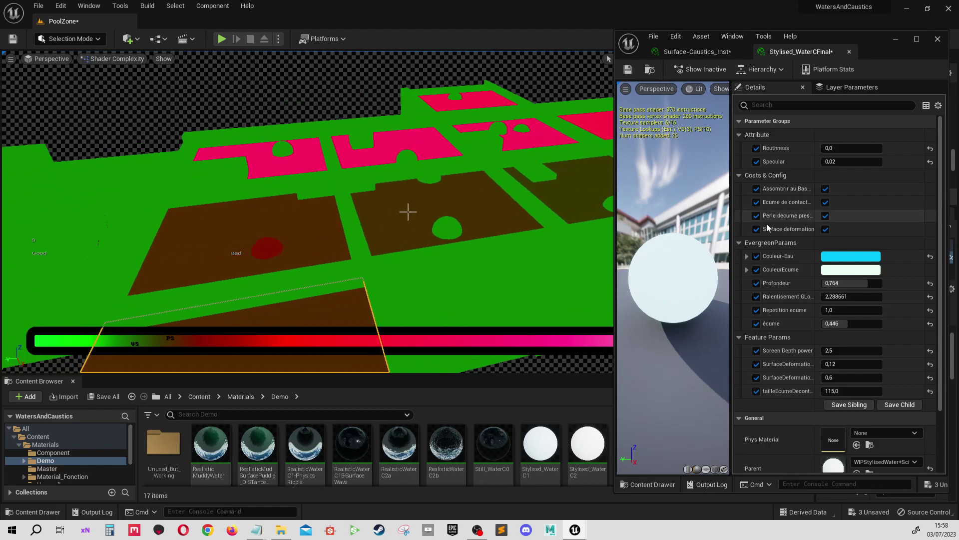
- Return the viewport to the Lit view mode
click(108, 59)
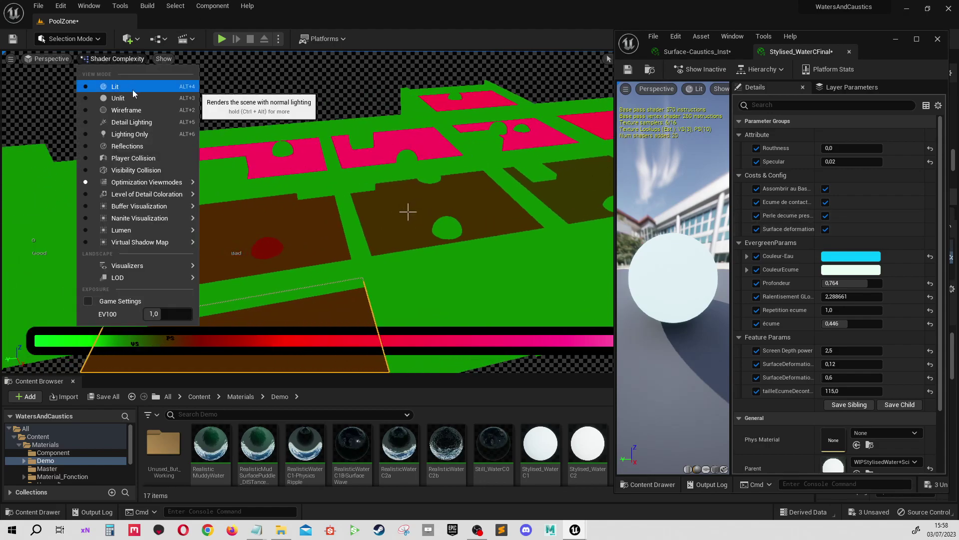
click(133, 94)
mouse_move(308, 153)
mouse_down()
mouse_move(319, 164)
mouse_move(308, 130)
mouse_move(275, 131)
mouse_up()
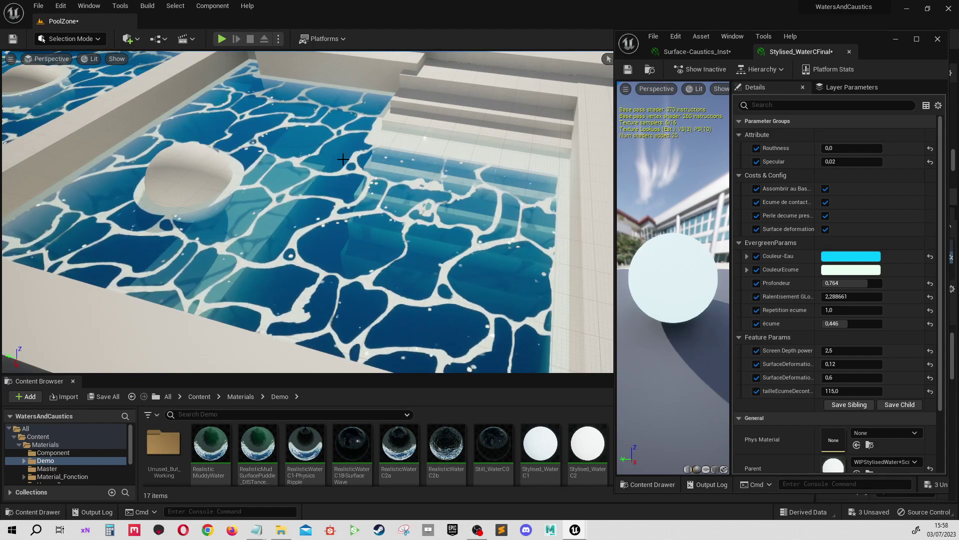
- Fly down close over the cyan stylised pool water and minimize the Stylised_WaterCFinal editor
drag(343, 159, 342, 190)
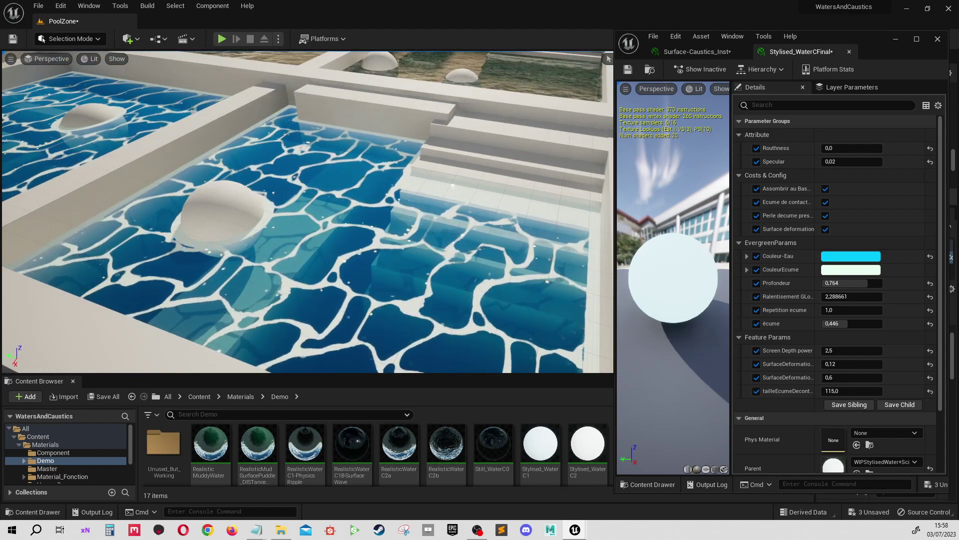
drag(307, 212, 319, 200)
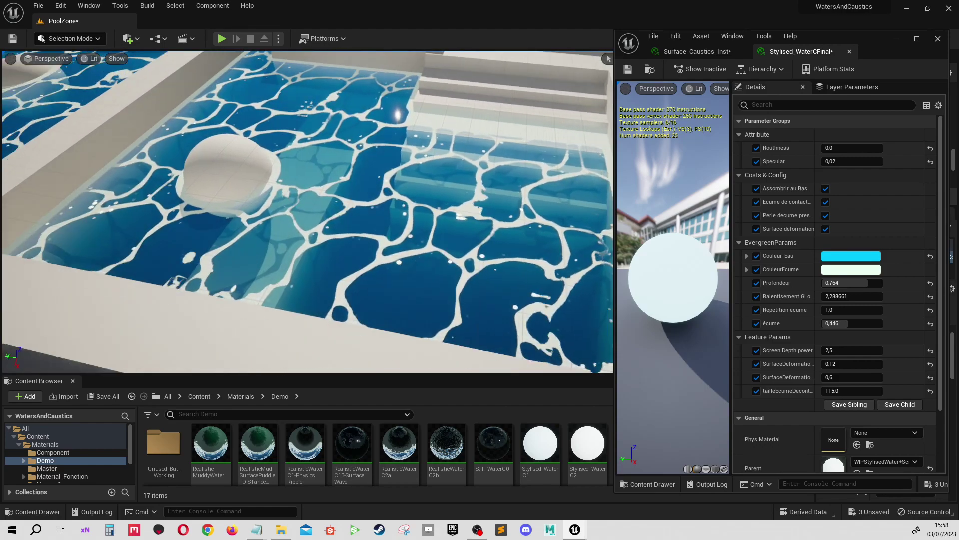
drag(362, 243, 361, 220)
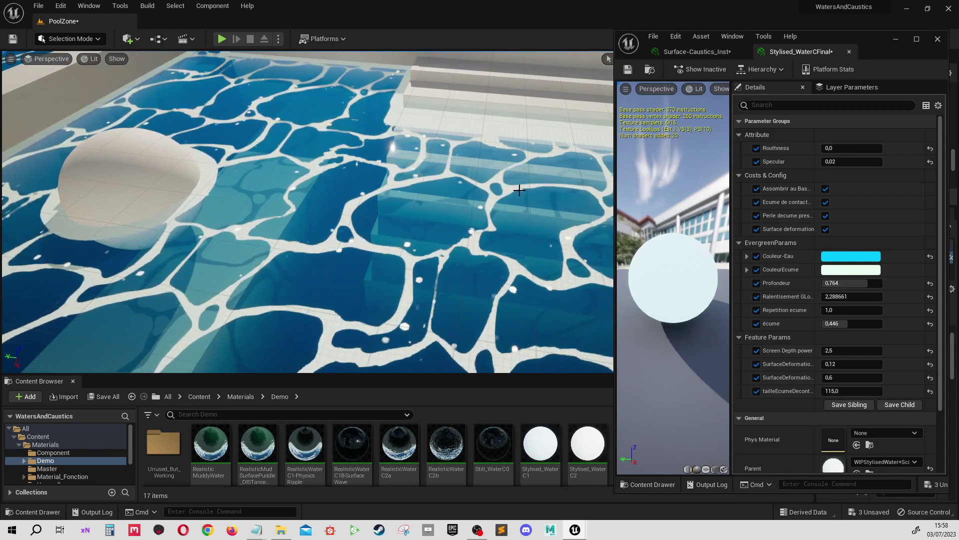
click(896, 39)
mouse_move(304, 198)
mouse_down()
mouse_move(320, 190)
mouse_move(305, 219)
mouse_move(342, 290)
mouse_up()
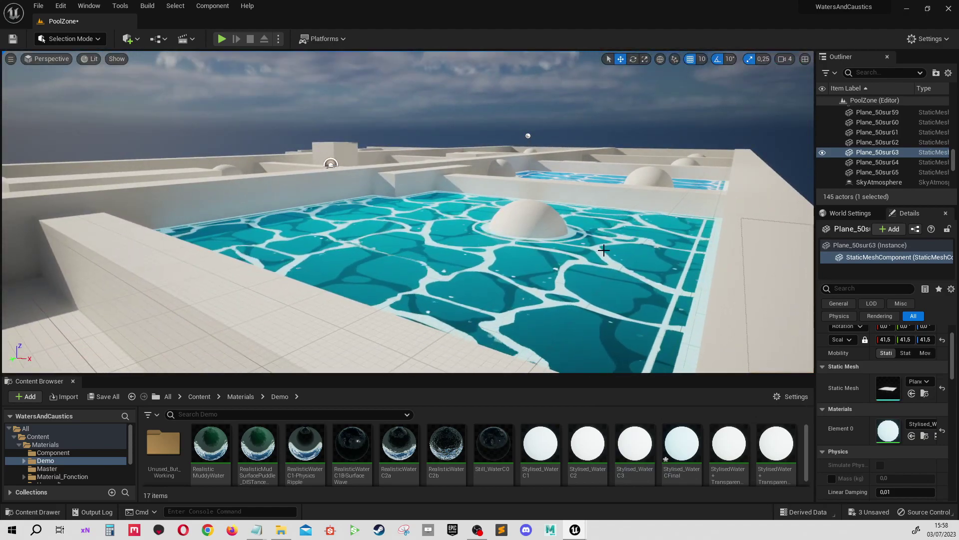
- Select and frame the Volume-Shadow-Caustics2 decal, then undo its accidental move
mouse_move(579, 274)
mouse_down()
mouse_move(549, 280)
mouse_move(625, 329)
mouse_up()
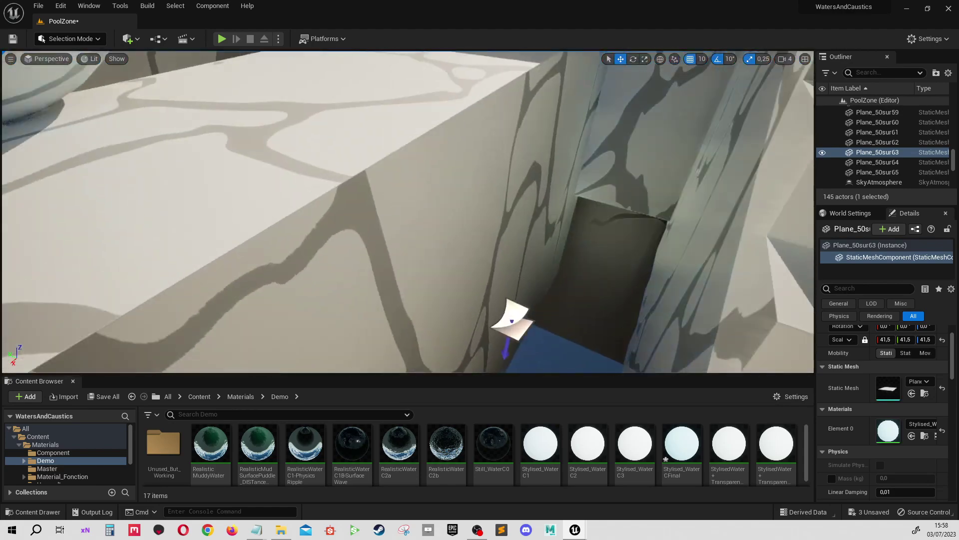
scroll(527, 358, up, 3)
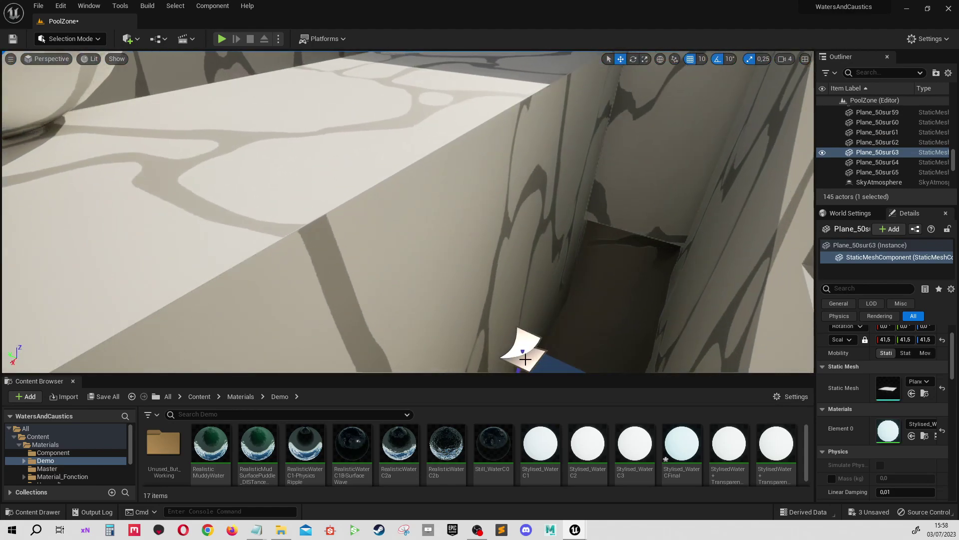
click(525, 358)
key(f)
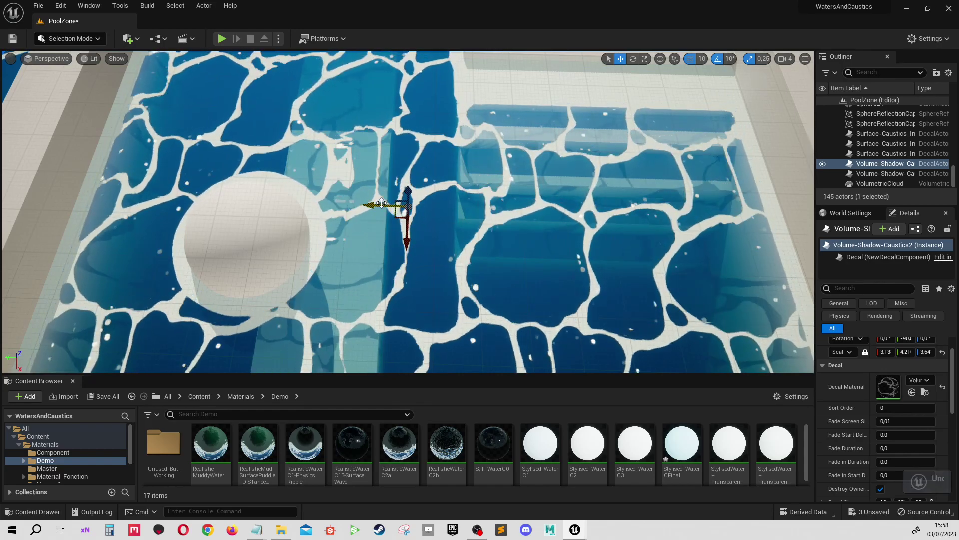
key(ctrl+z)
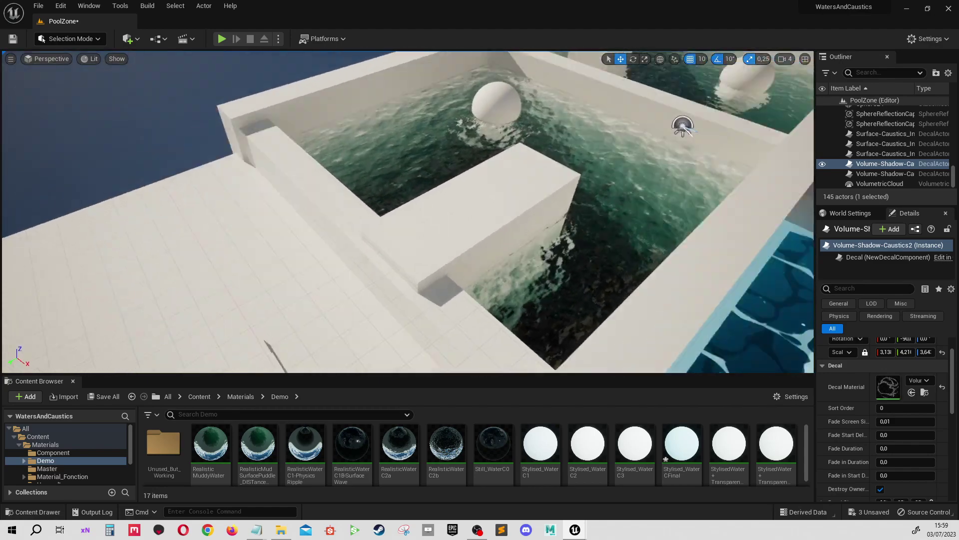
- Fly the camera around the realistic murky pool, its steps and spheres, toward the blue pool
right_drag(407, 211, 408, 211)
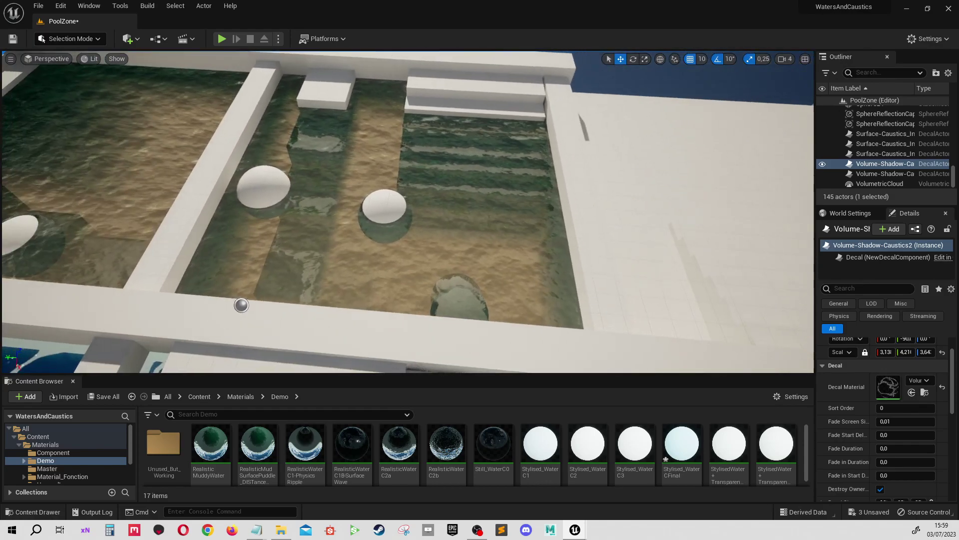
right_drag(408, 211, 407, 211)
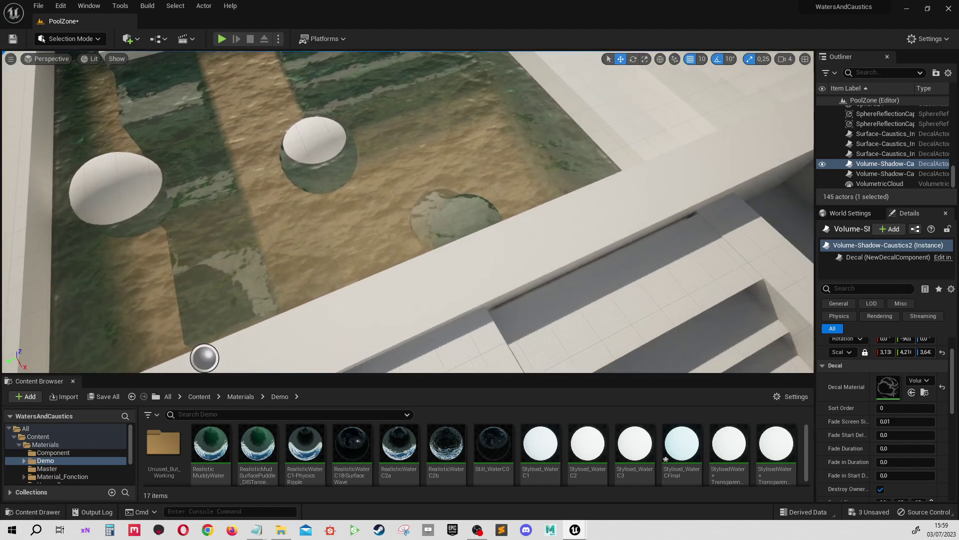
right_drag(408, 212, 408, 211)
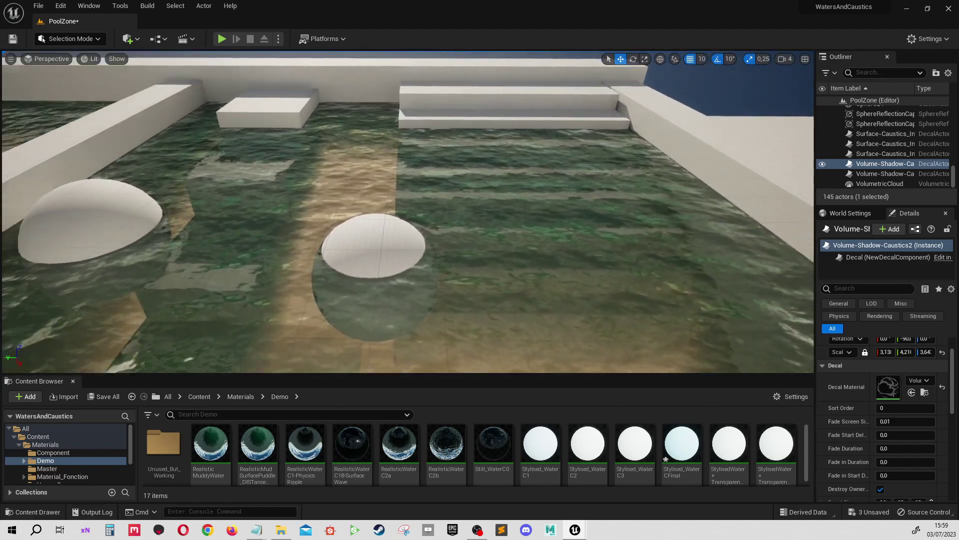
right_drag(380, 144, 380, 144)
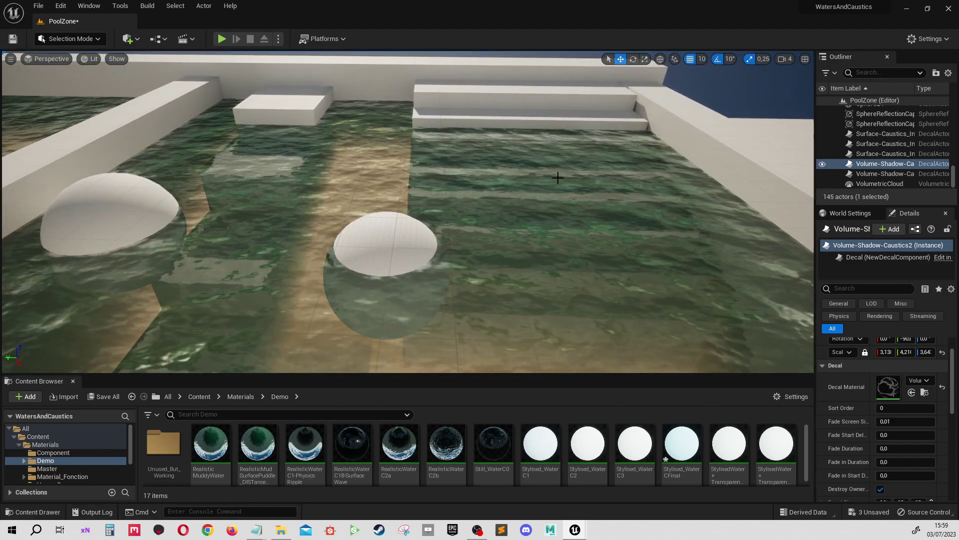
right_drag(404, 247, 402, 283)
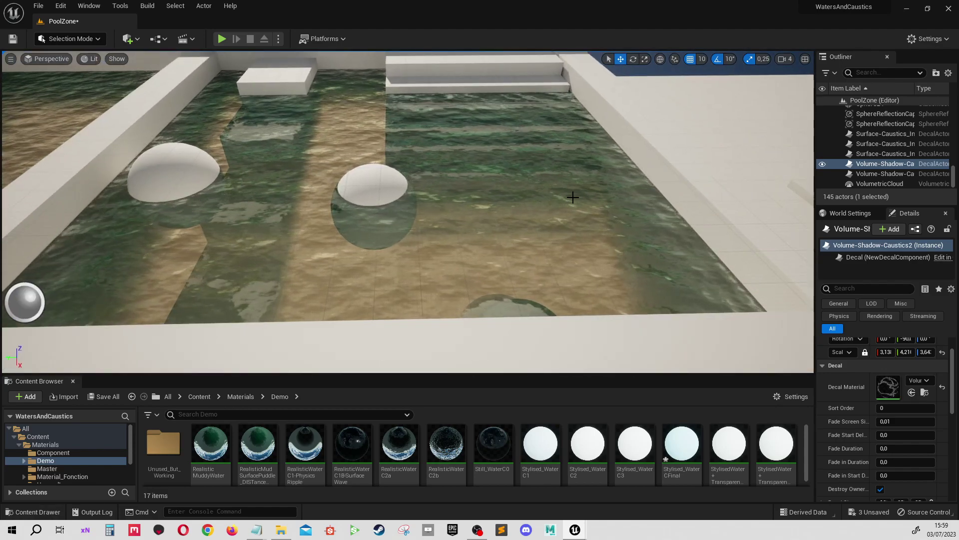
mouse_move(573, 197)
right_down()
mouse_move(504, 214)
mouse_move(541, 239)
right_up()
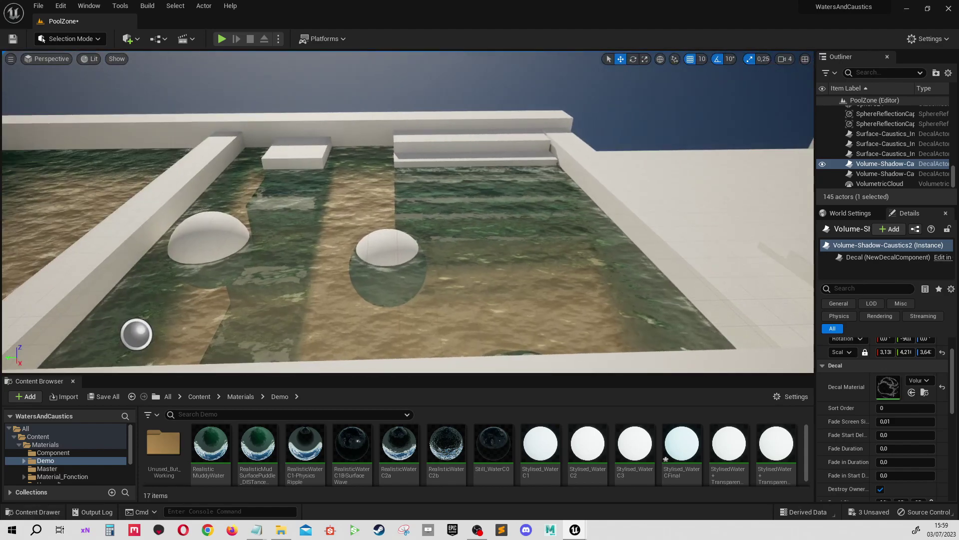
scroll(541, 239, down, 3)
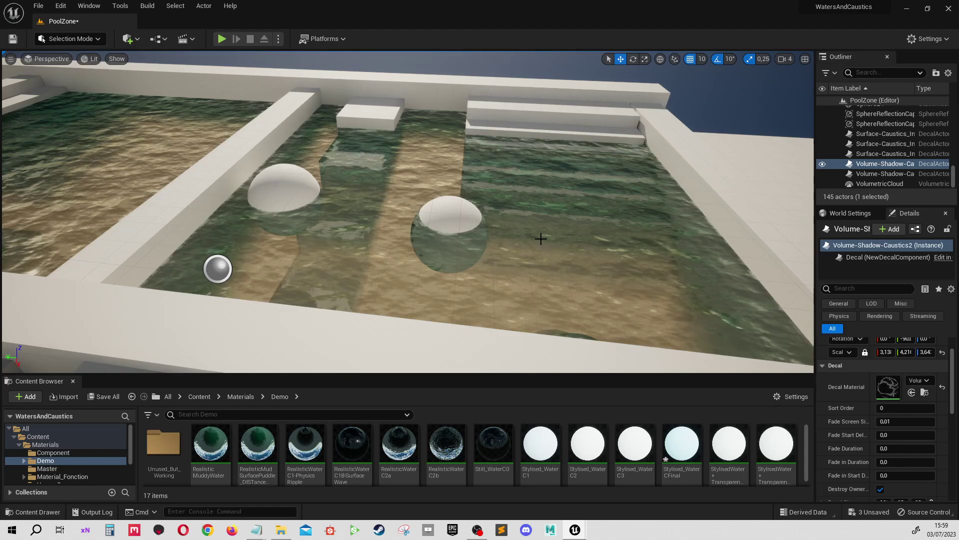
drag(541, 238, 497, 211)
mouse_move(545, 254)
right_down()
mouse_move(449, 279)
mouse_move(510, 240)
mouse_move(540, 260)
mouse_move(425, 193)
right_up()
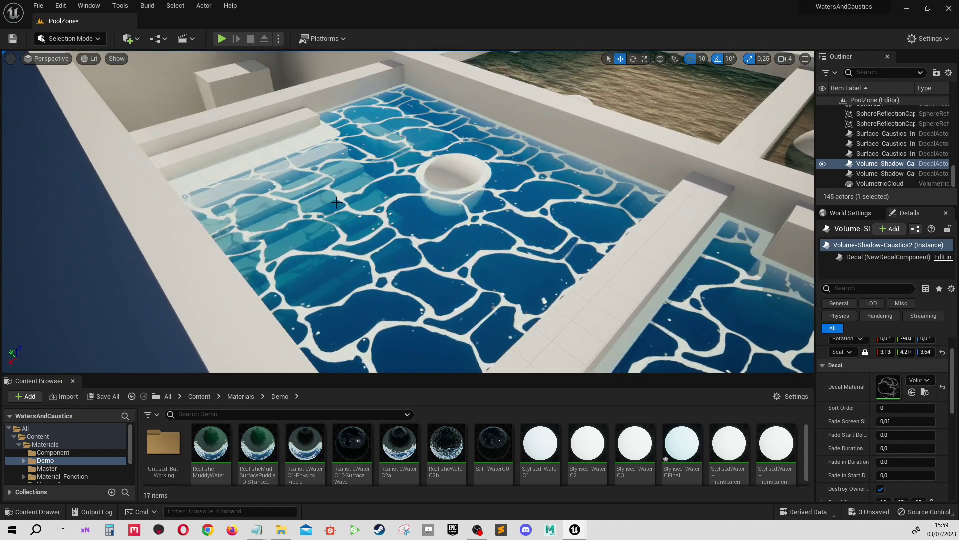
mouse_move(336, 202)
right_down()
mouse_move(379, 215)
mouse_move(435, 202)
mouse_move(324, 217)
right_up()
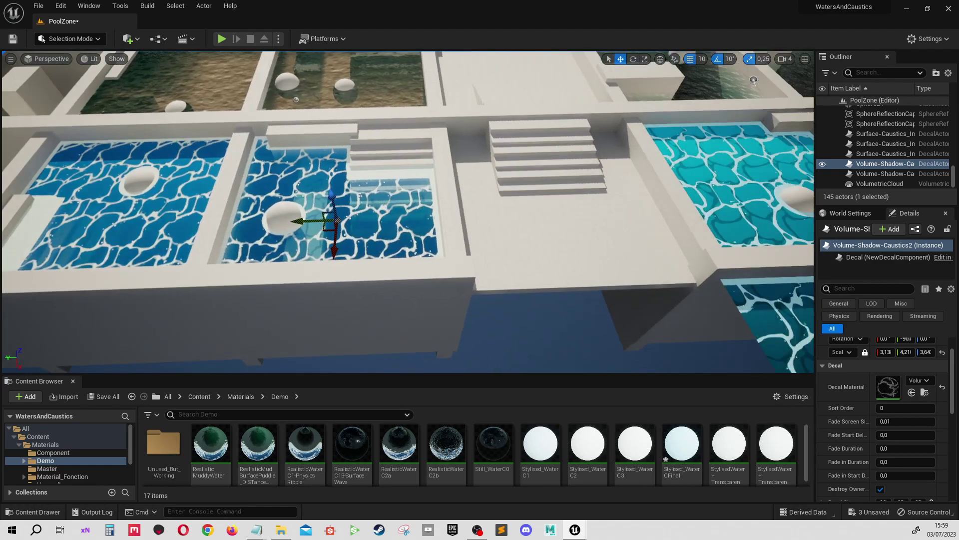
right_drag(324, 216, 594, 165)
mouse_move(697, 158)
right_down()
mouse_move(575, 190)
mouse_move(450, 165)
right_up()
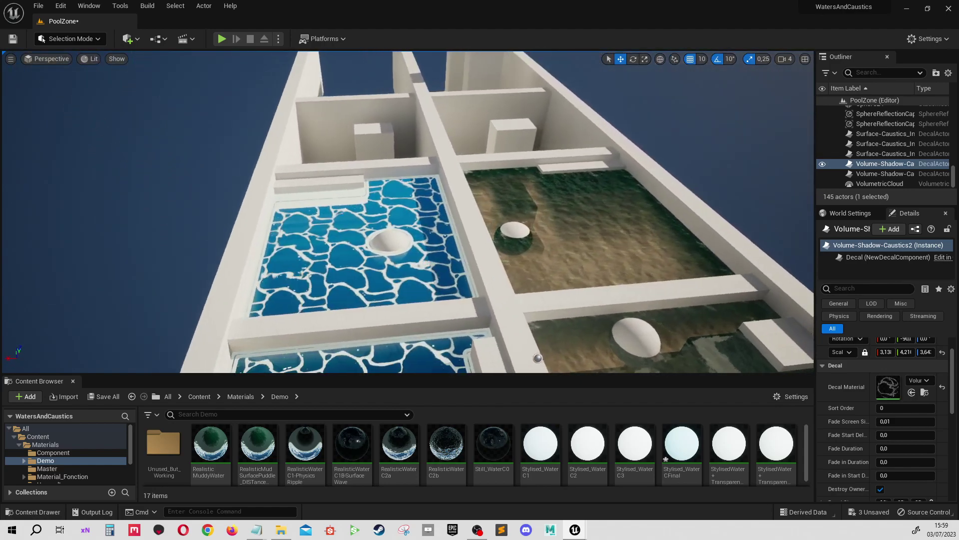
mouse_move(435, 248)
right_down()
mouse_move(555, 219)
mouse_move(552, 235)
right_up()
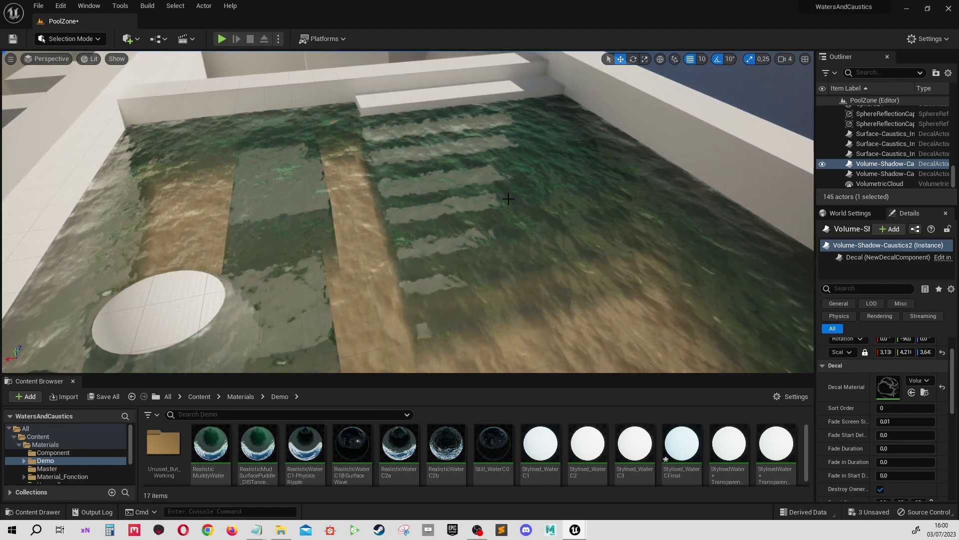
mouse_move(508, 198)
right_down()
mouse_move(504, 213)
mouse_move(505, 199)
right_up()
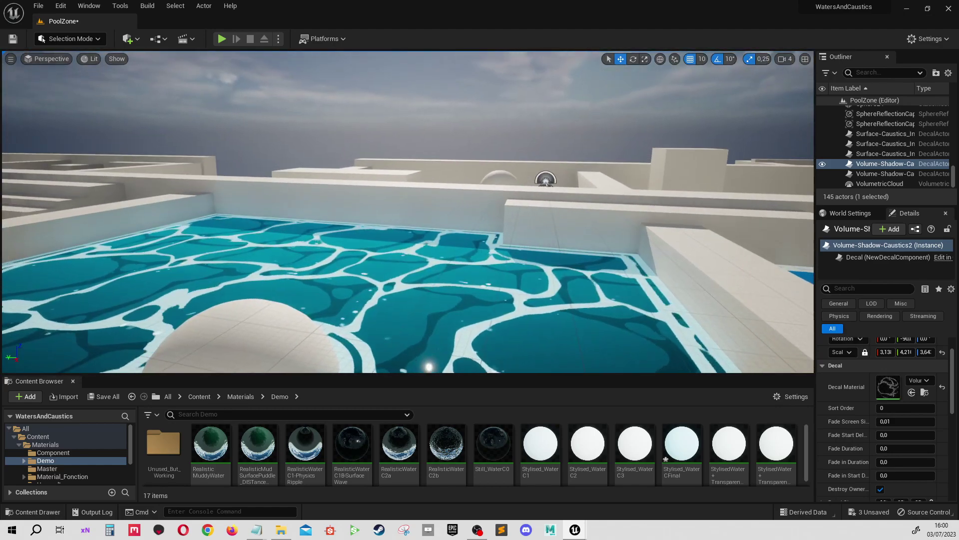
right_drag(394, 223, 423, 253)
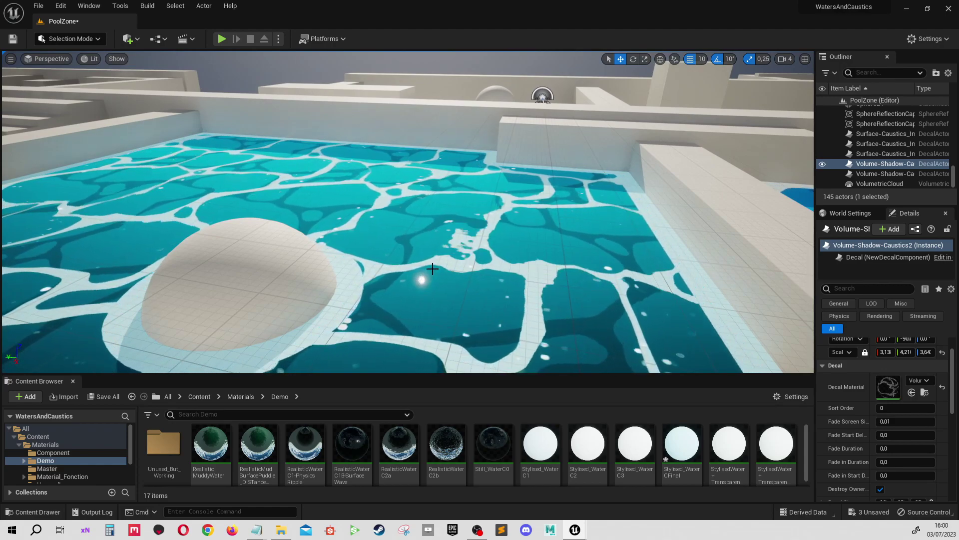
right_drag(418, 279, 410, 176)
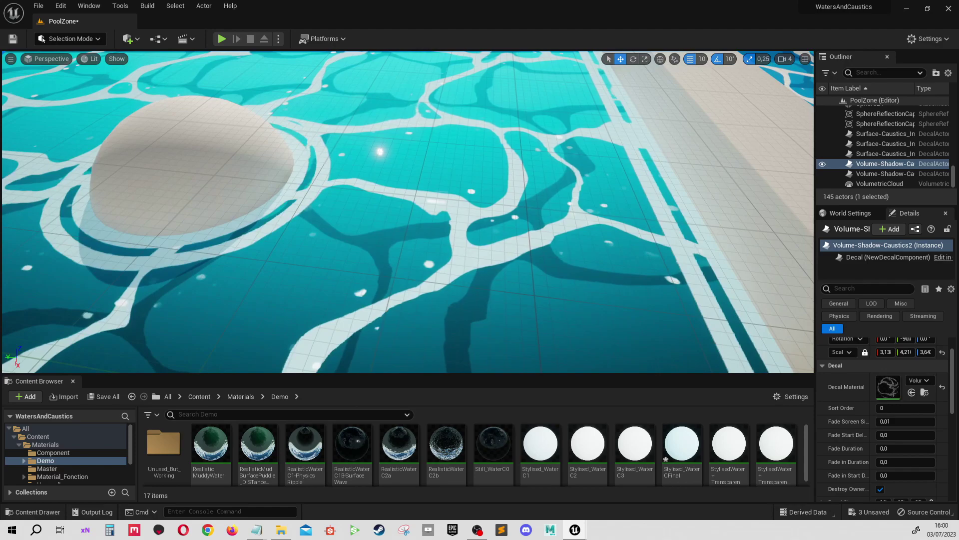
right_drag(410, 134, 411, 115)
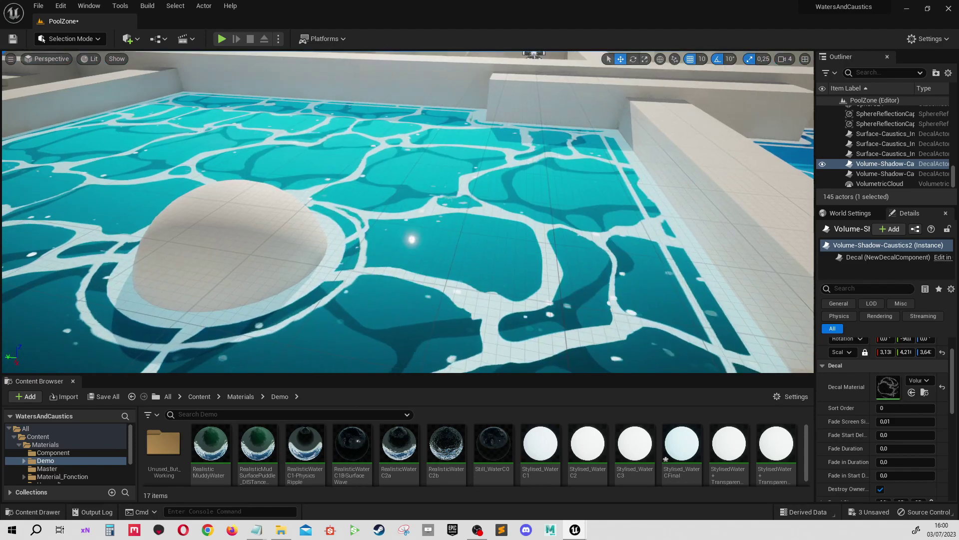
right_drag(381, 228, 383, 200)
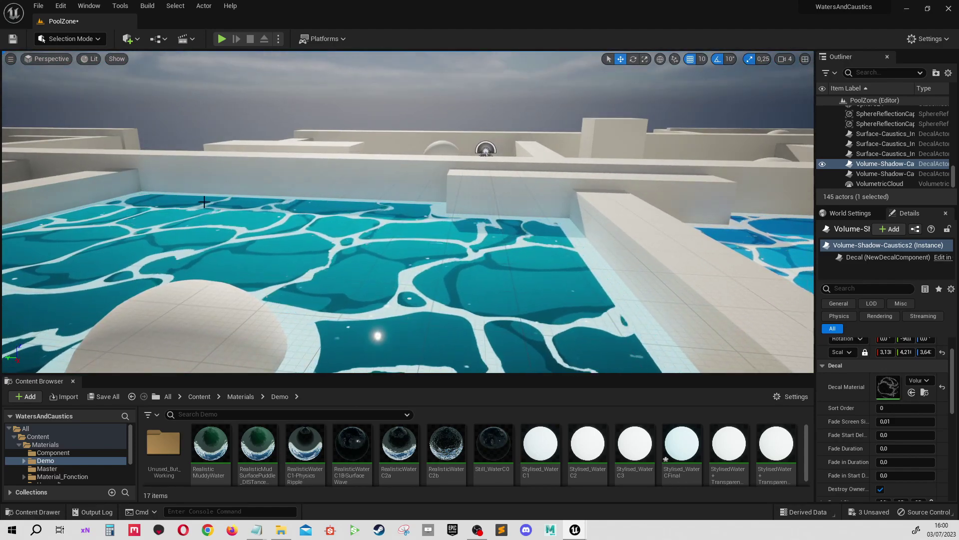
mouse_move(283, 205)
right_down()
mouse_move(397, 219)
mouse_move(488, 186)
right_up()
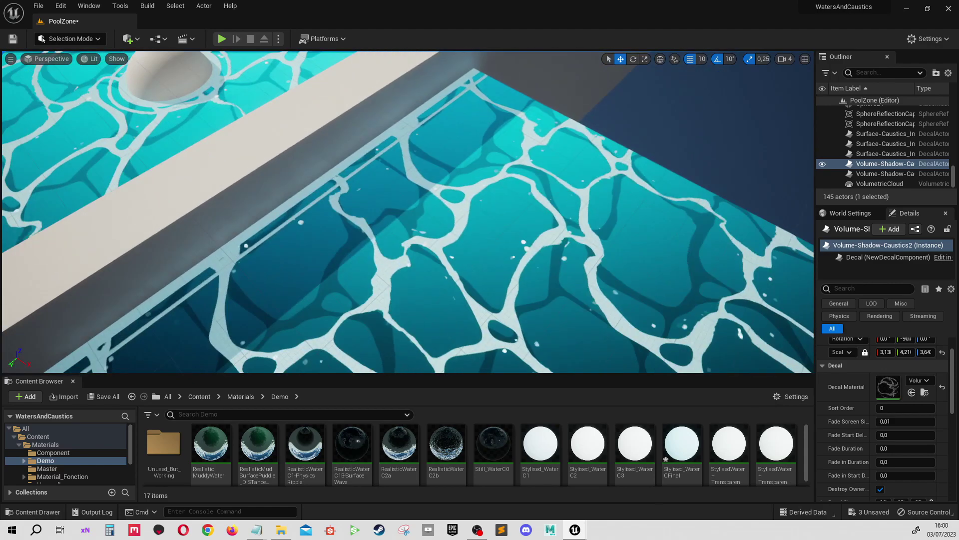
right_drag(488, 186, 488, 186)
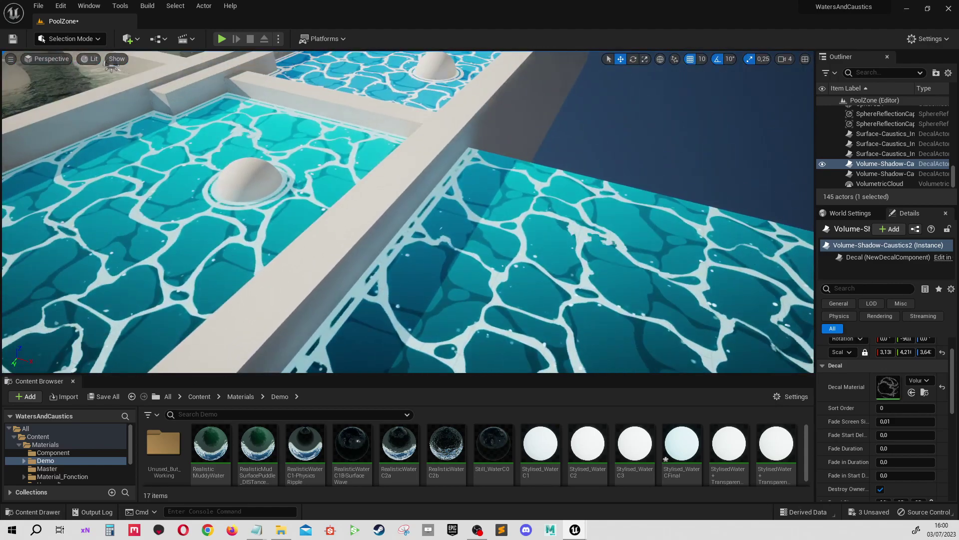
mouse_move(402, 211)
right_down()
mouse_move(416, 229)
mouse_move(403, 223)
right_up()
- Duplicate Stylised_WaterCFinal, name the copy Stylised_WaterCFinal2, and drop it onto the left pool plane
click(416, 230)
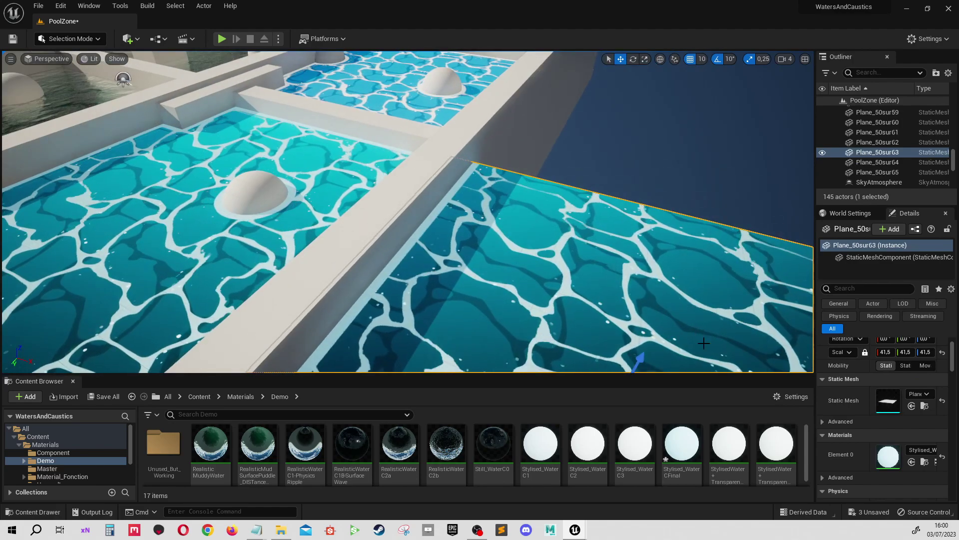
click(924, 461)
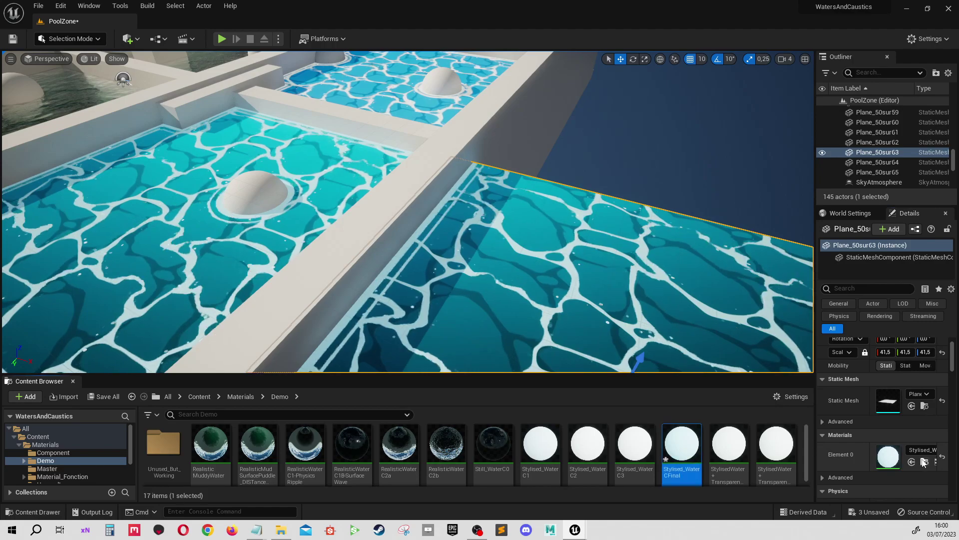
right_click(670, 435)
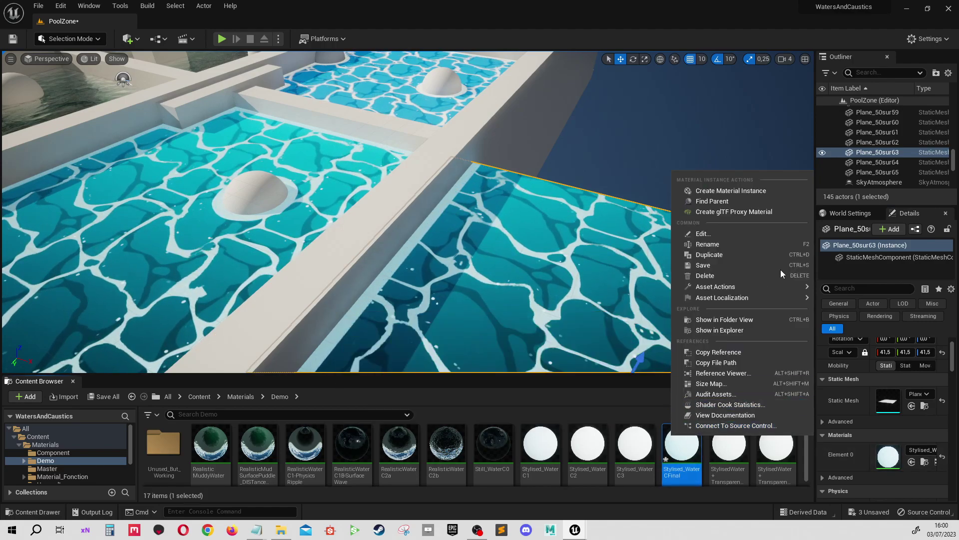
click(738, 254)
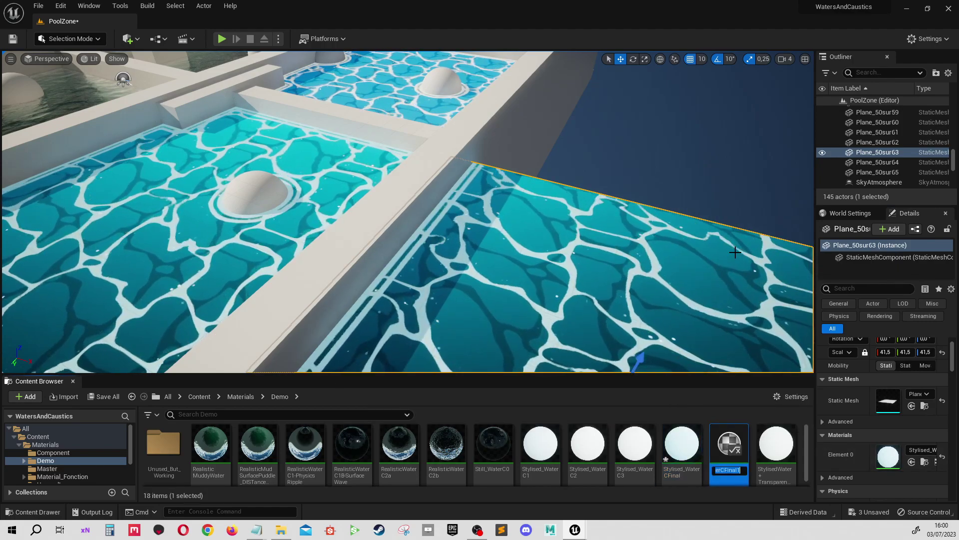
key(BackSpace)
key(Return)
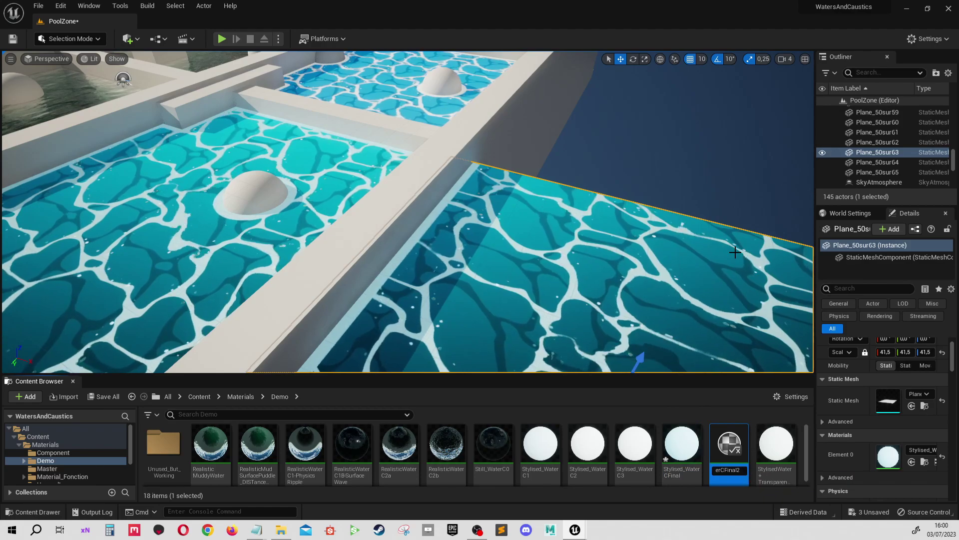
drag(733, 448, 190, 255)
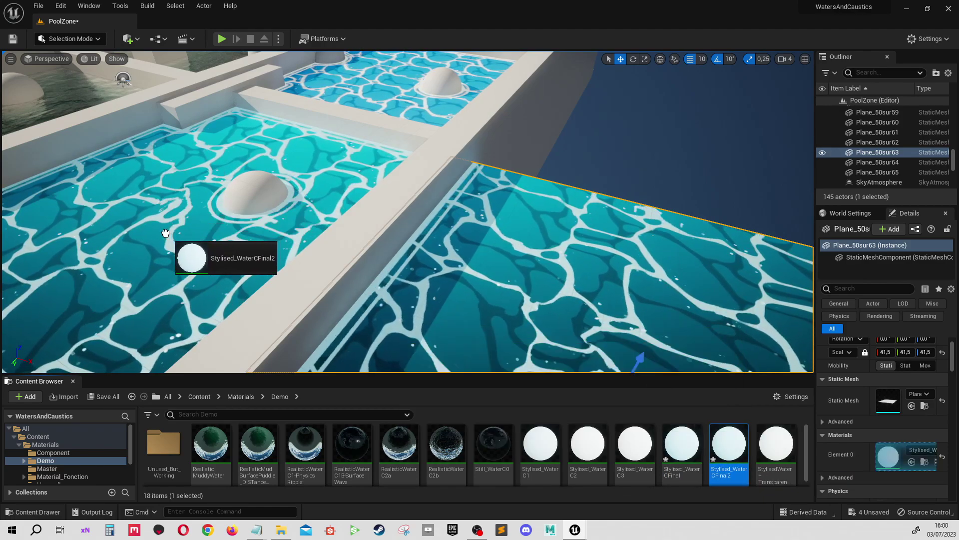
- In Stylised_WaterCFinal2, shift the Couleur-Eau water colour to a darker blue
double_click(728, 442)
click(848, 260)
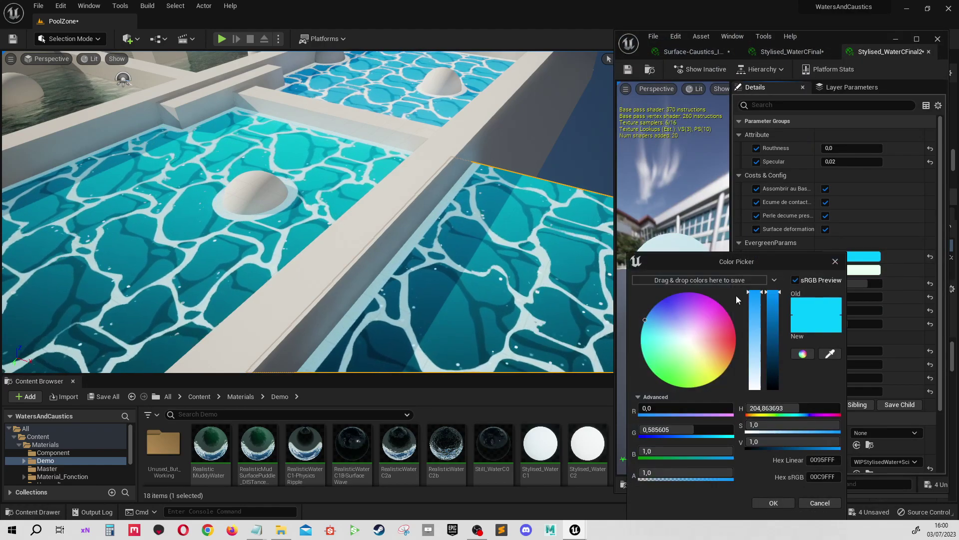
drag(657, 329, 646, 304)
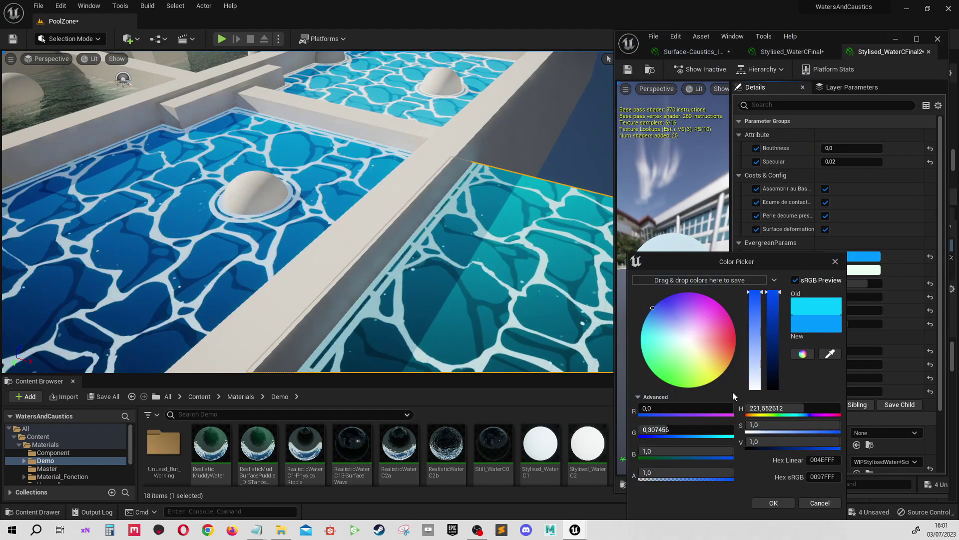
click(778, 502)
- Save Stylised_WaterCFinal2 and view the recoloured pools from higher angles
right_drag(458, 255, 459, 225)
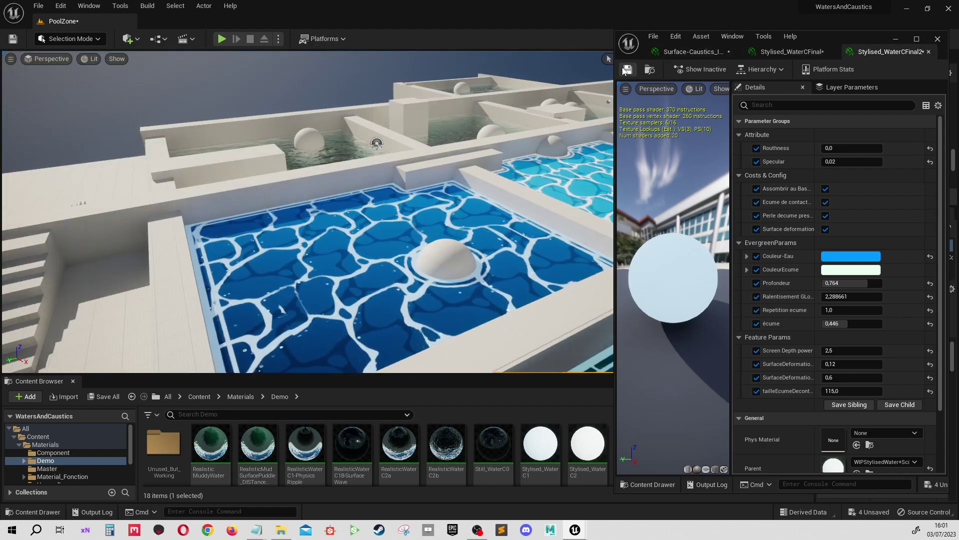
click(624, 70)
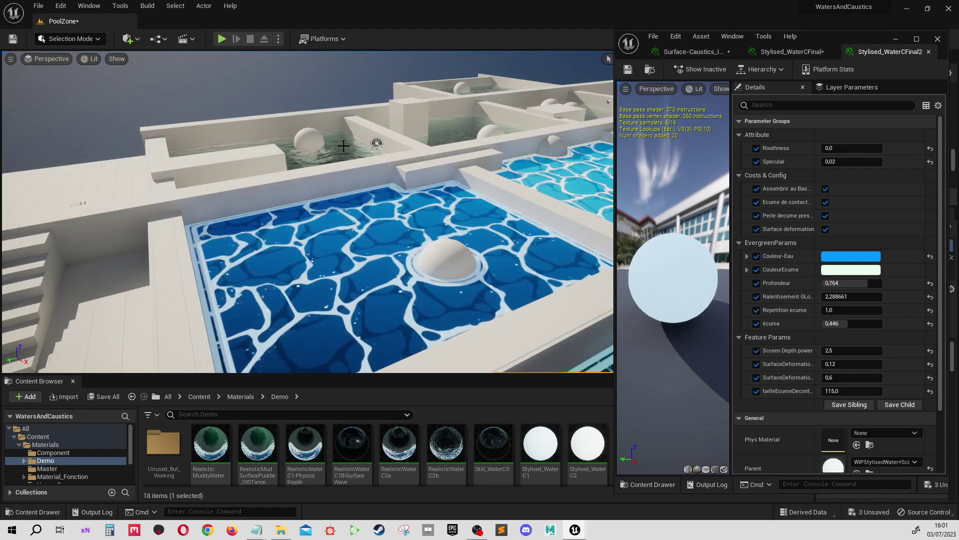
mouse_move(467, 190)
right_down()
mouse_move(433, 184)
mouse_move(506, 140)
right_up()
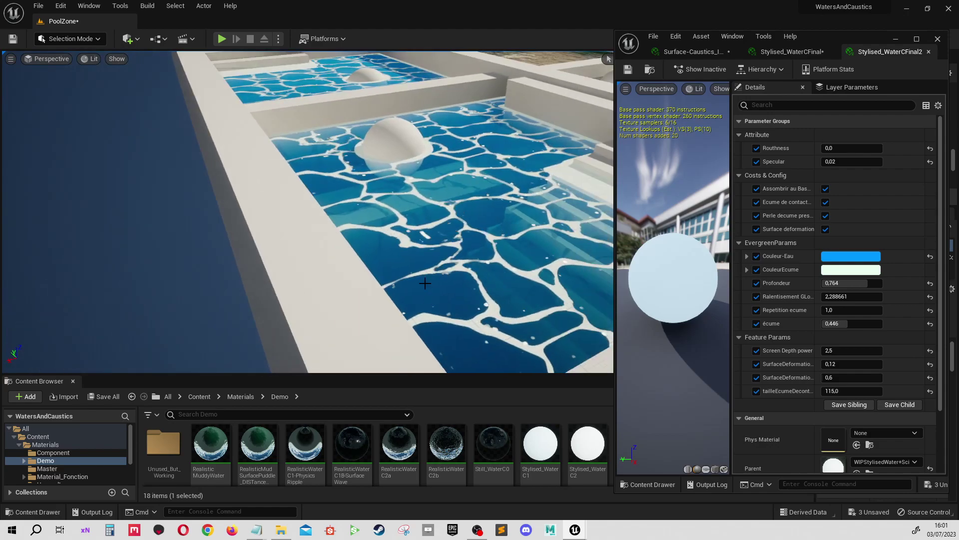
mouse_move(425, 283)
right_down()
mouse_move(356, 230)
mouse_move(405, 305)
mouse_move(386, 117)
mouse_move(346, 257)
right_up()
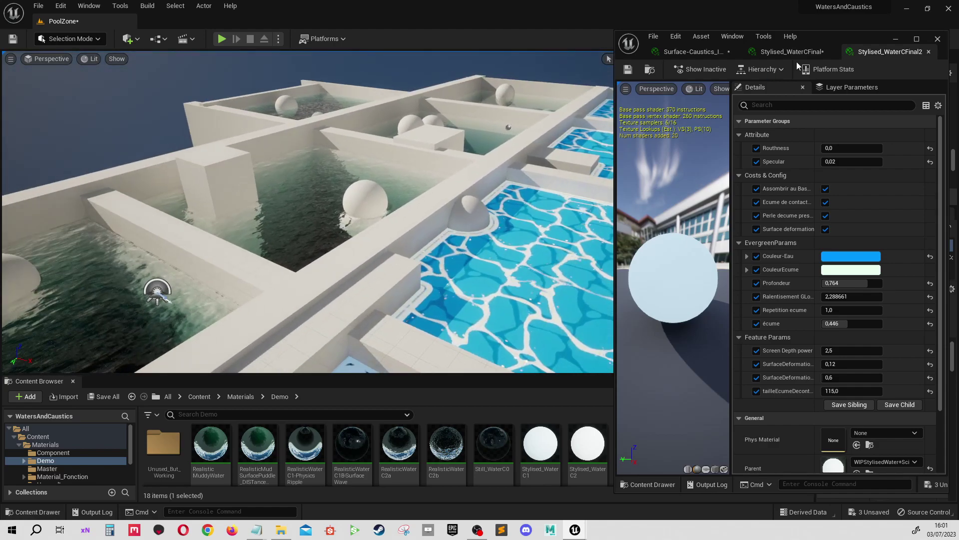
- Minimize the material editor, select the Demo folder, and orbit over the pools
click(896, 39)
mouse_move(584, 189)
right_down()
mouse_move(801, 248)
mouse_move(490, 344)
right_up()
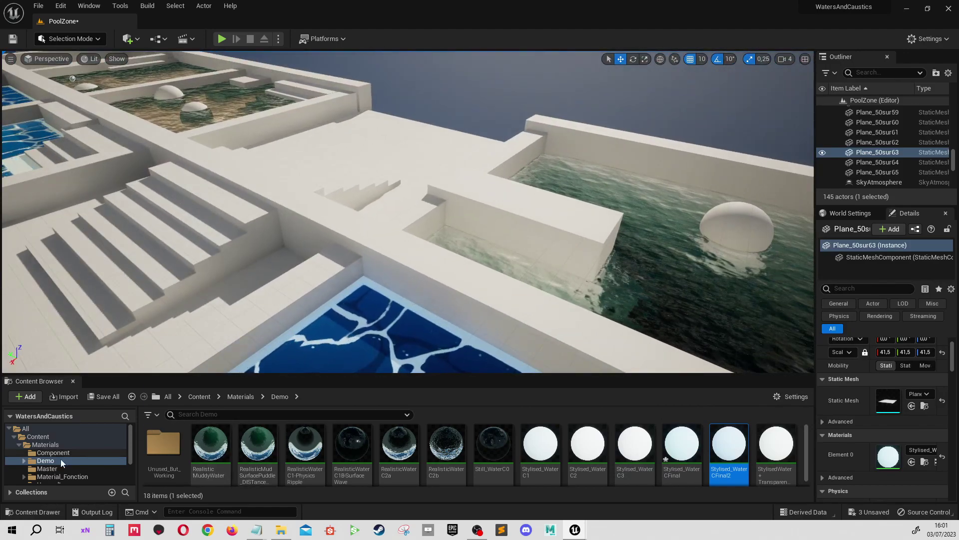
click(47, 462)
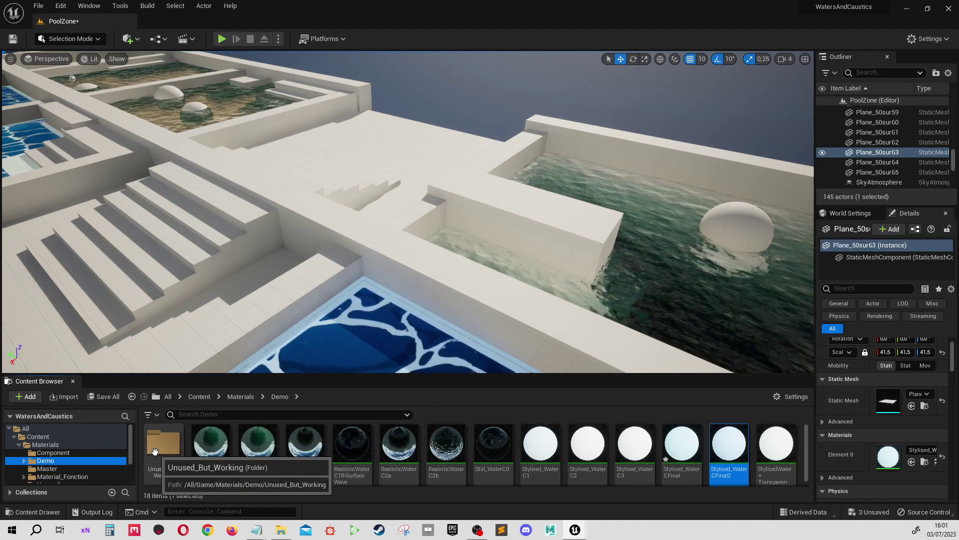
mouse_move(265, 342)
right_down()
mouse_move(230, 345)
mouse_move(270, 330)
right_up()
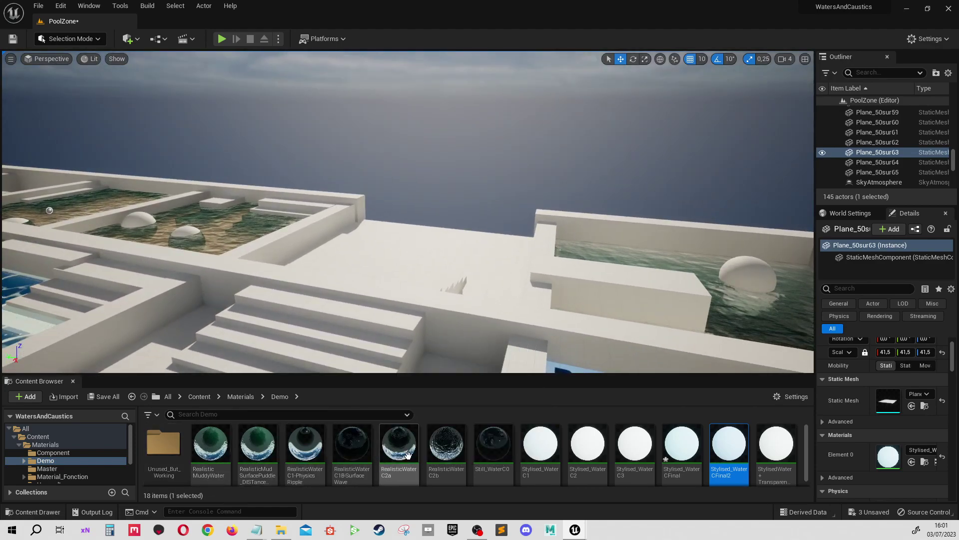
scroll(723, 449, down, 2)
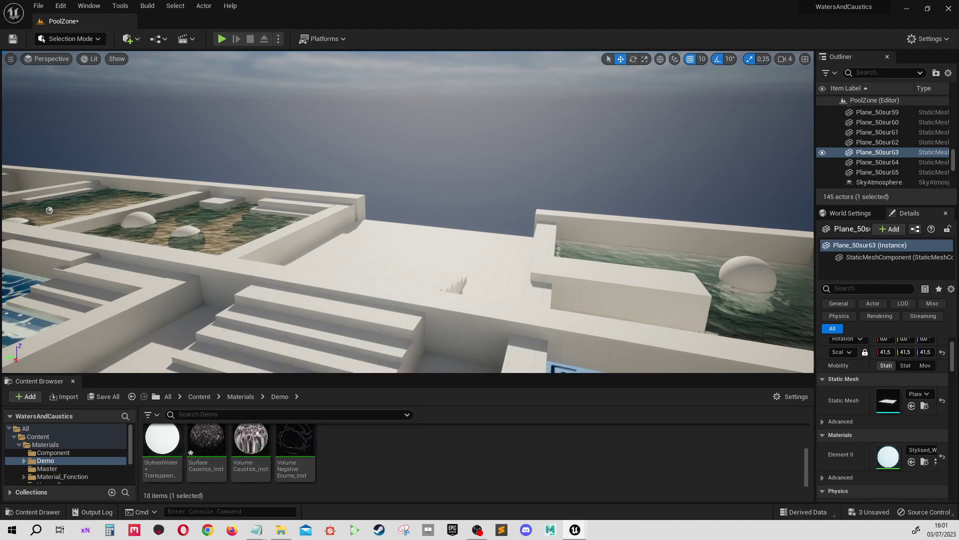
mouse_move(320, 325)
right_down()
mouse_move(350, 300)
mouse_move(319, 302)
mouse_move(320, 350)
right_up()
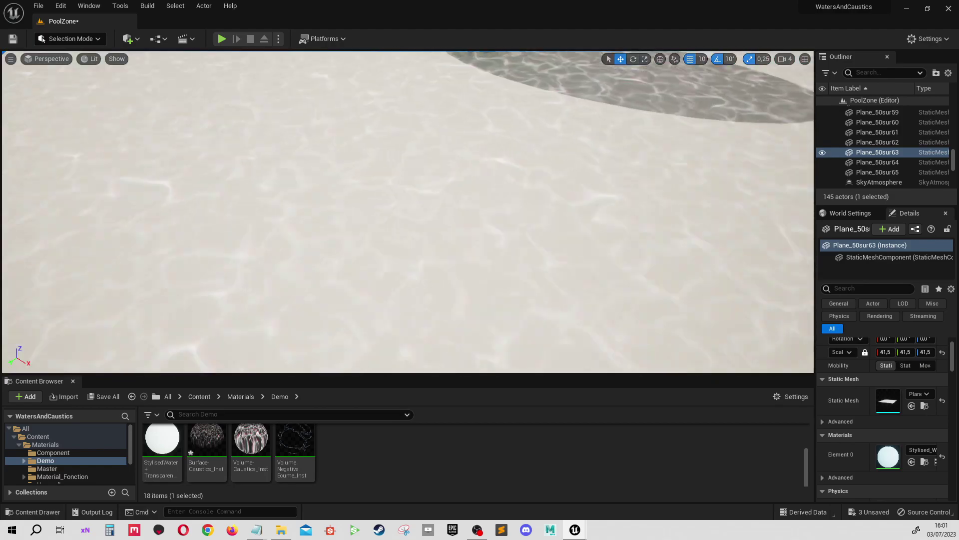
right_drag(442, 324, 442, 276)
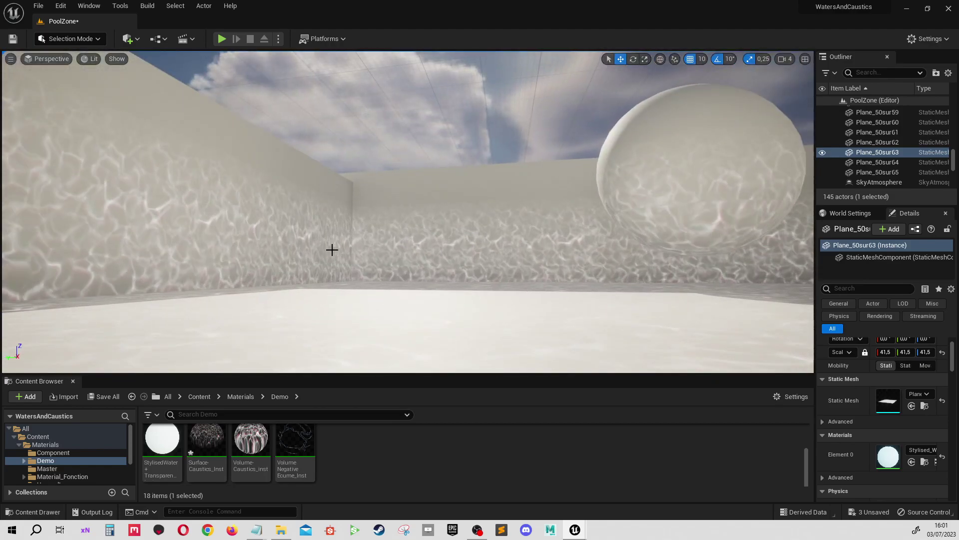
right_drag(332, 249, 332, 270)
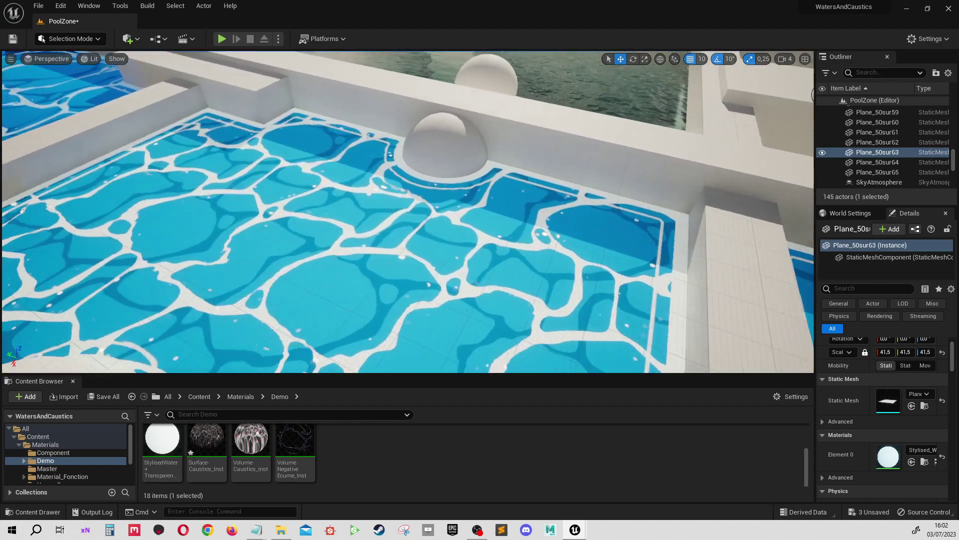
right_drag(231, 233, 230, 233)
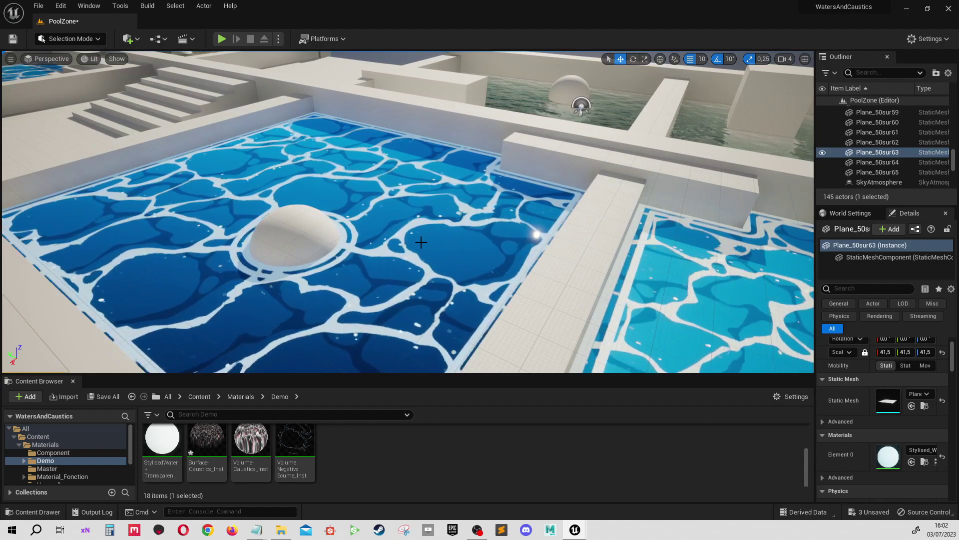
right_drag(421, 242, 421, 241)
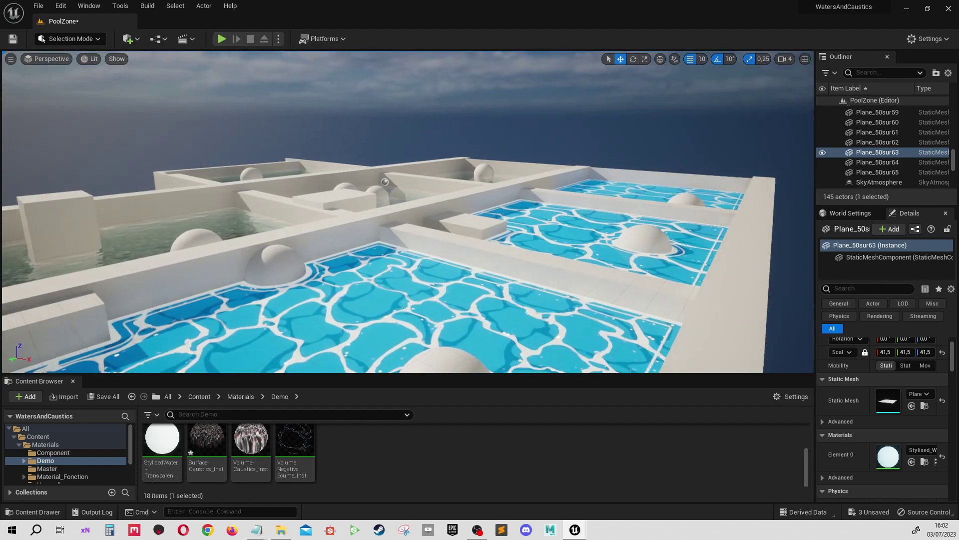
right_drag(384, 182, 385, 182)
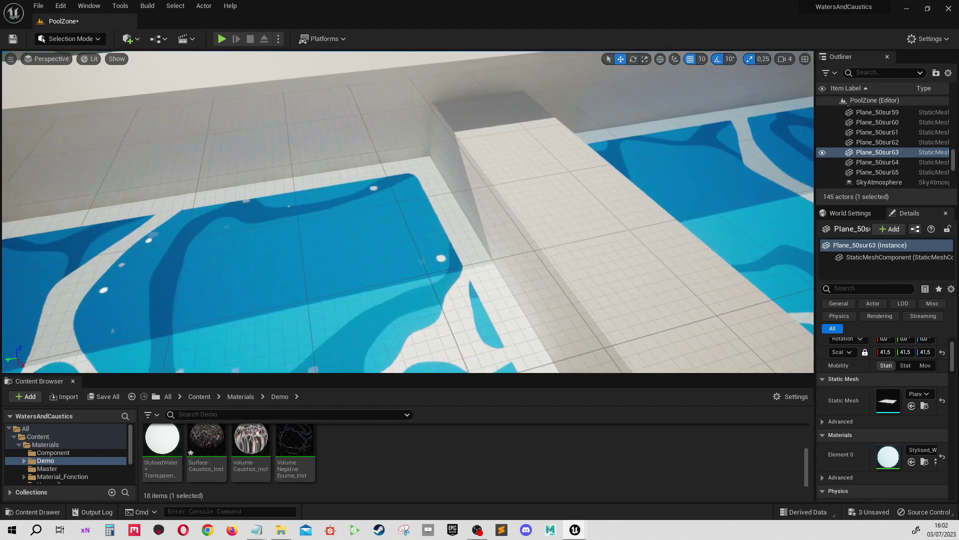